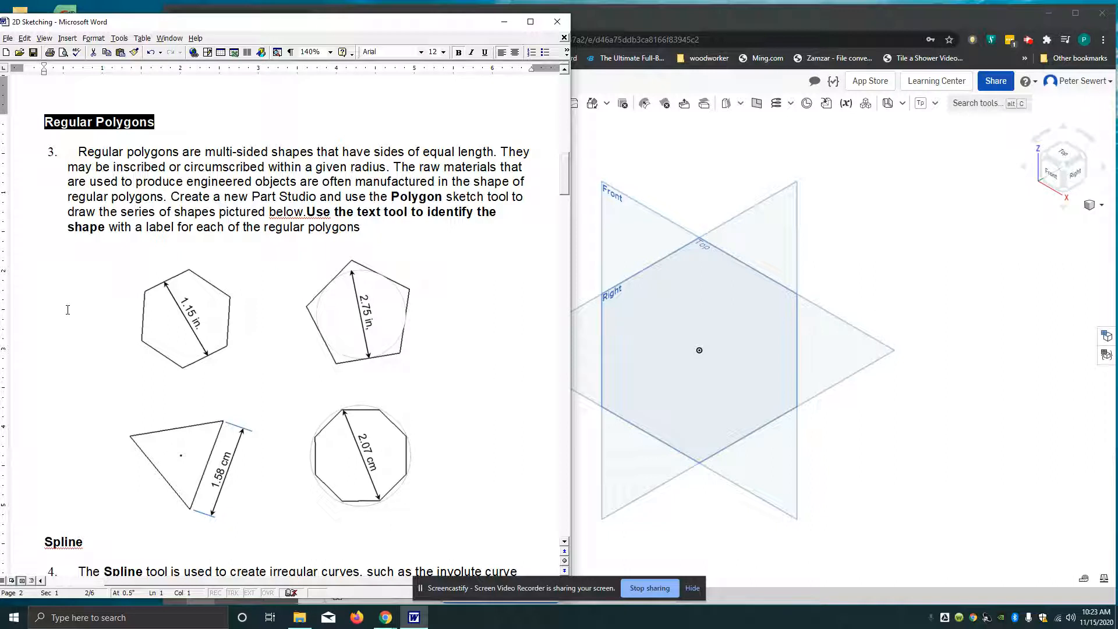
Switch to Onshape, start a new sketch on the Front plane and orient the view to face it
click(702, 186)
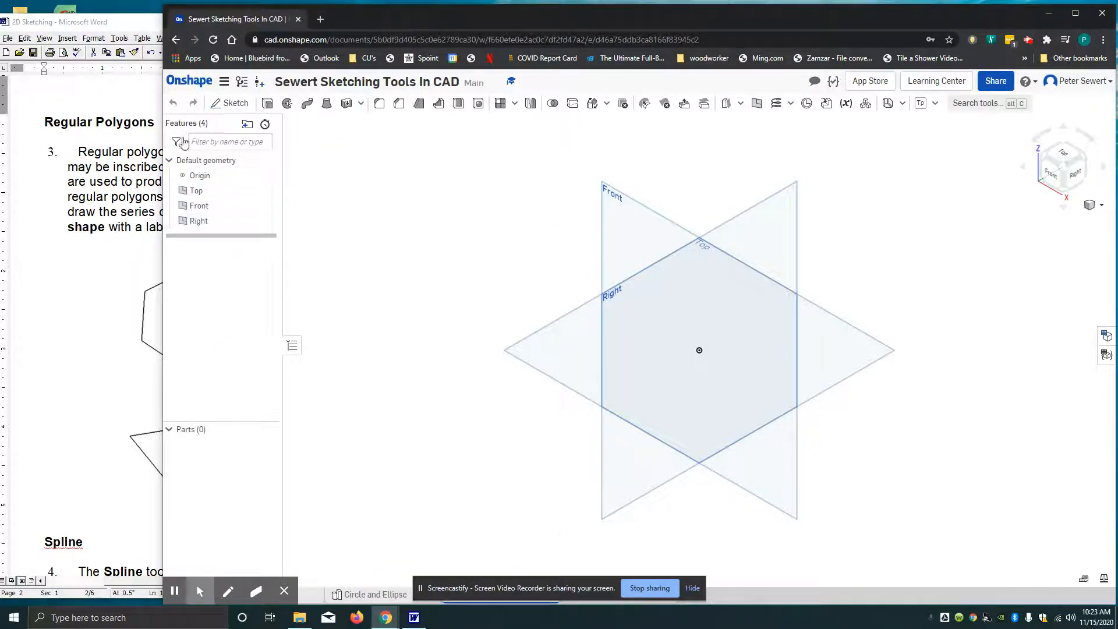
click(228, 105)
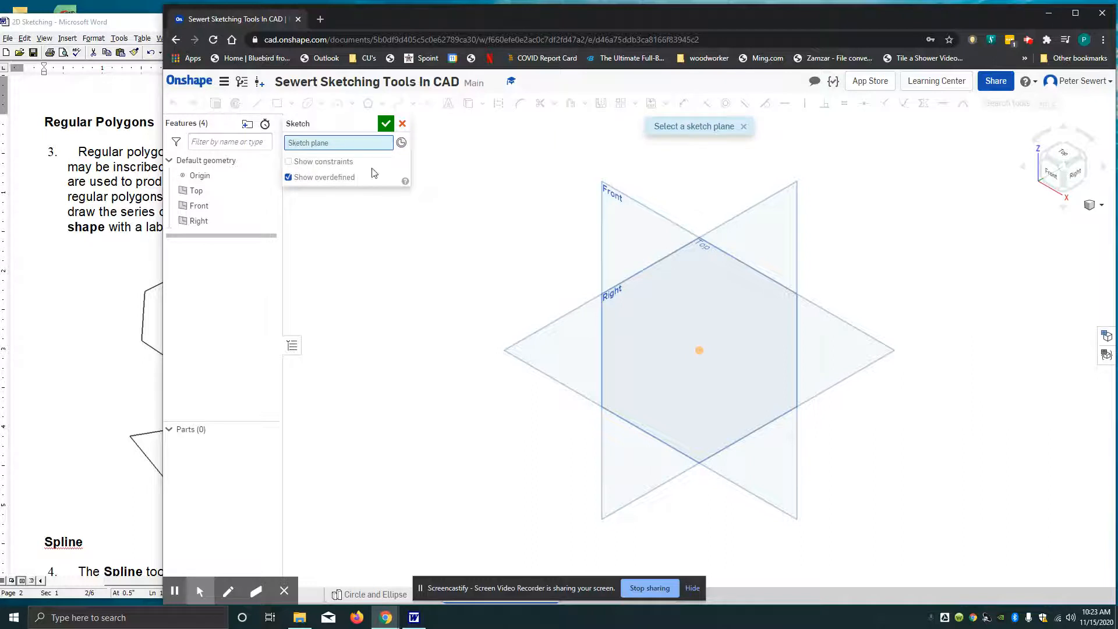
click(659, 217)
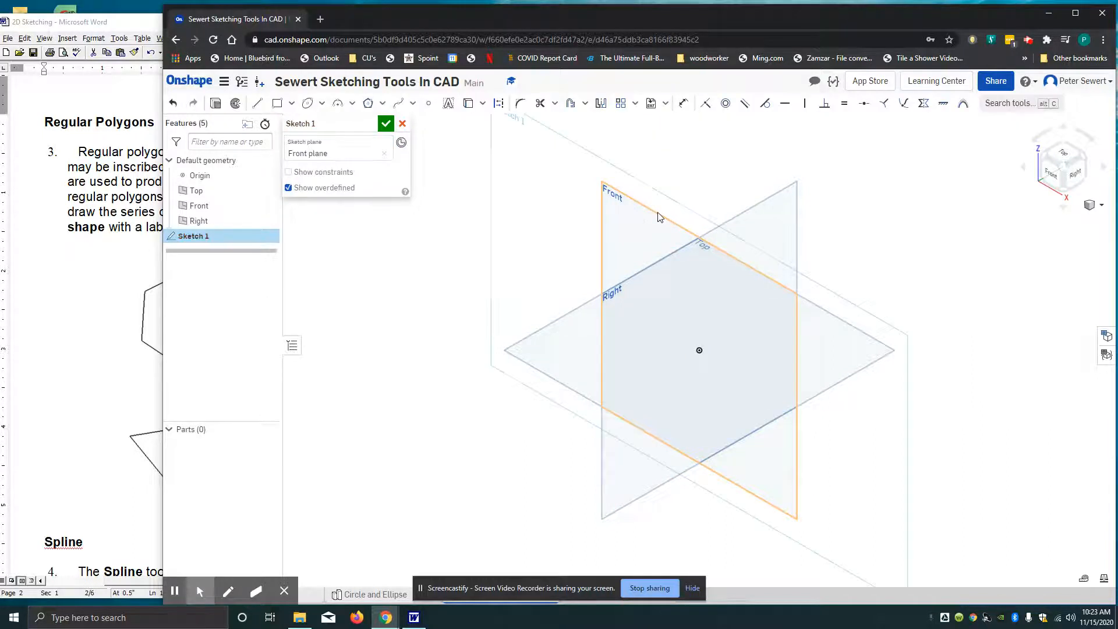
click(1055, 178)
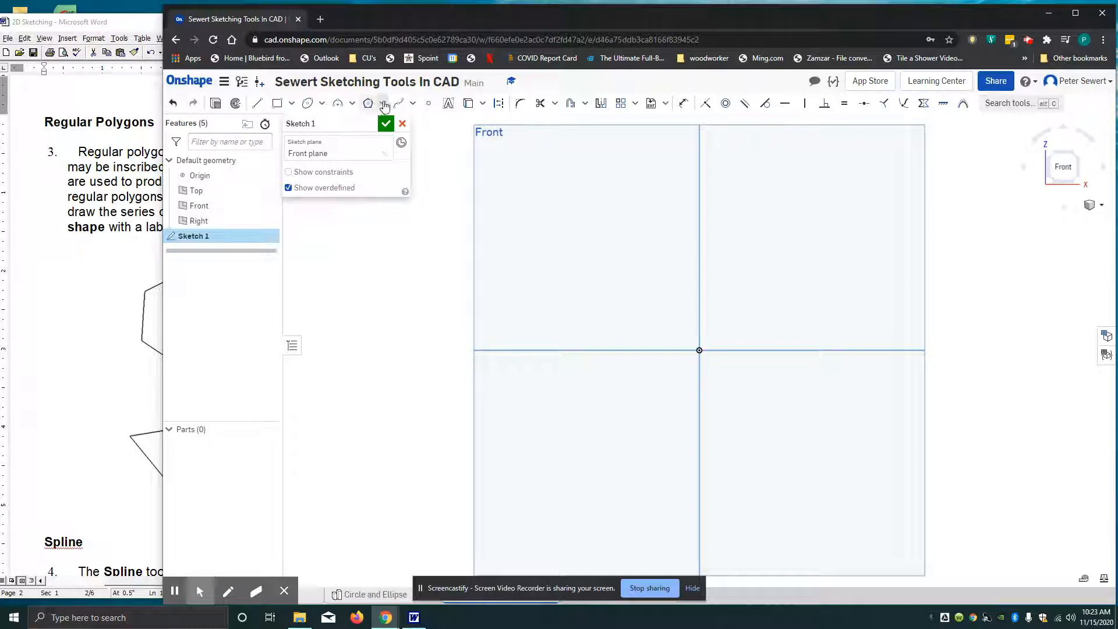
Draw an inscribed polygon with 6 sides, about 1.2 in across flats, in the upper-left quadrant of the Front plane
click(383, 104)
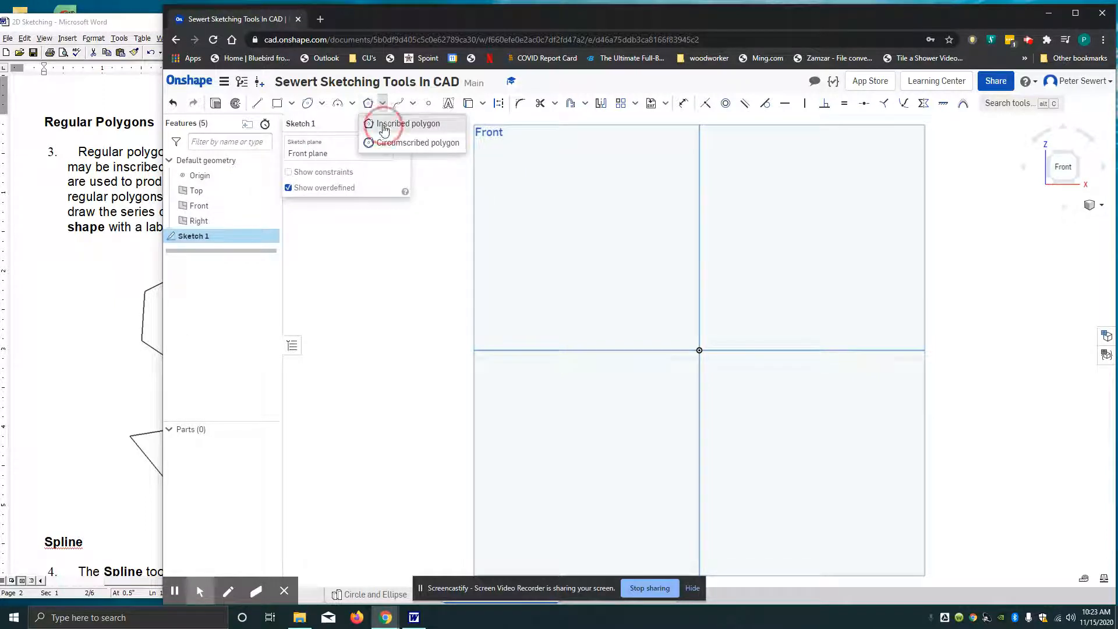
click(381, 123)
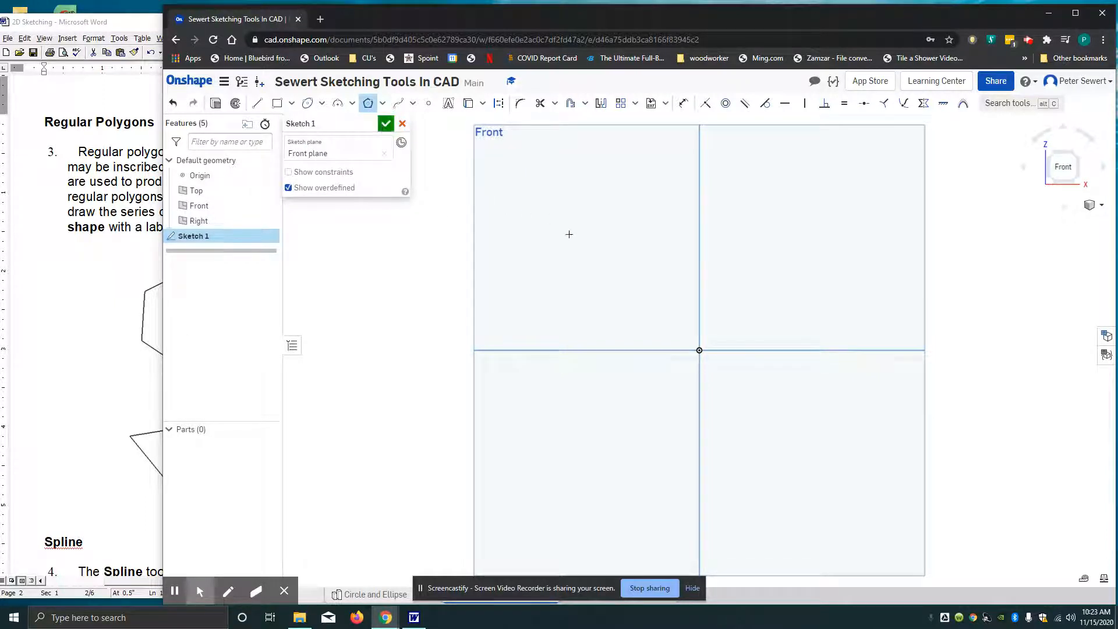
click(582, 233)
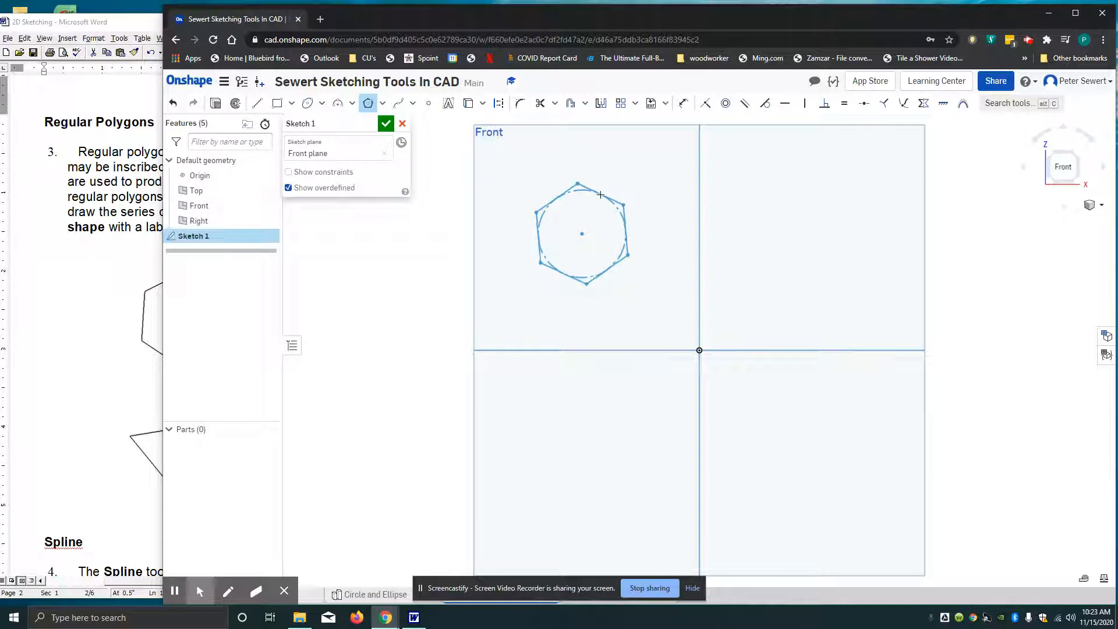
click(600, 193)
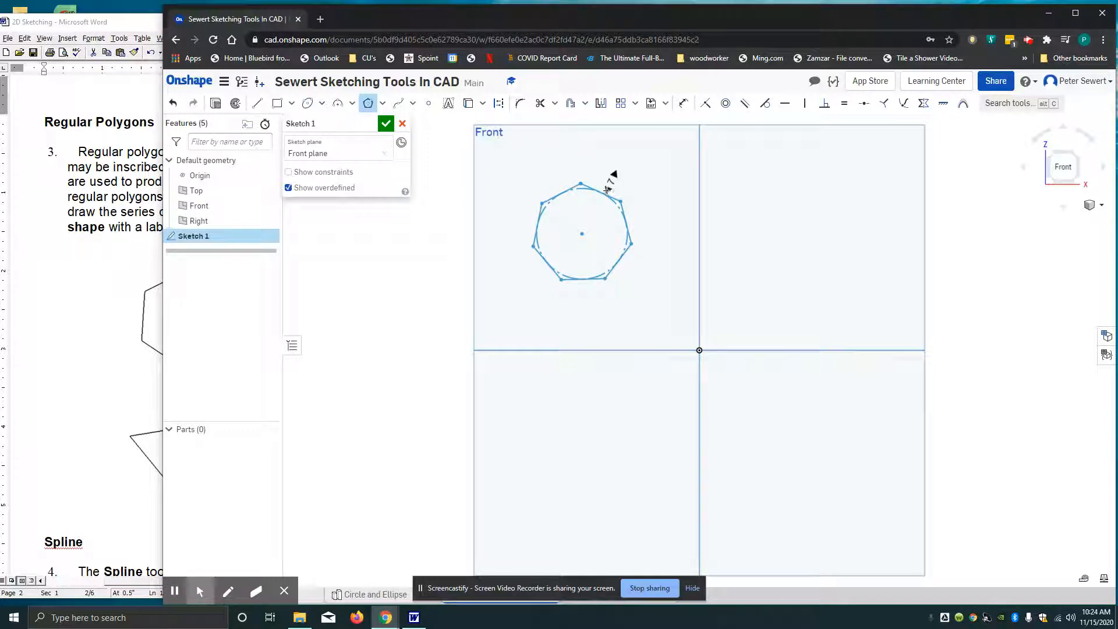
click(607, 184)
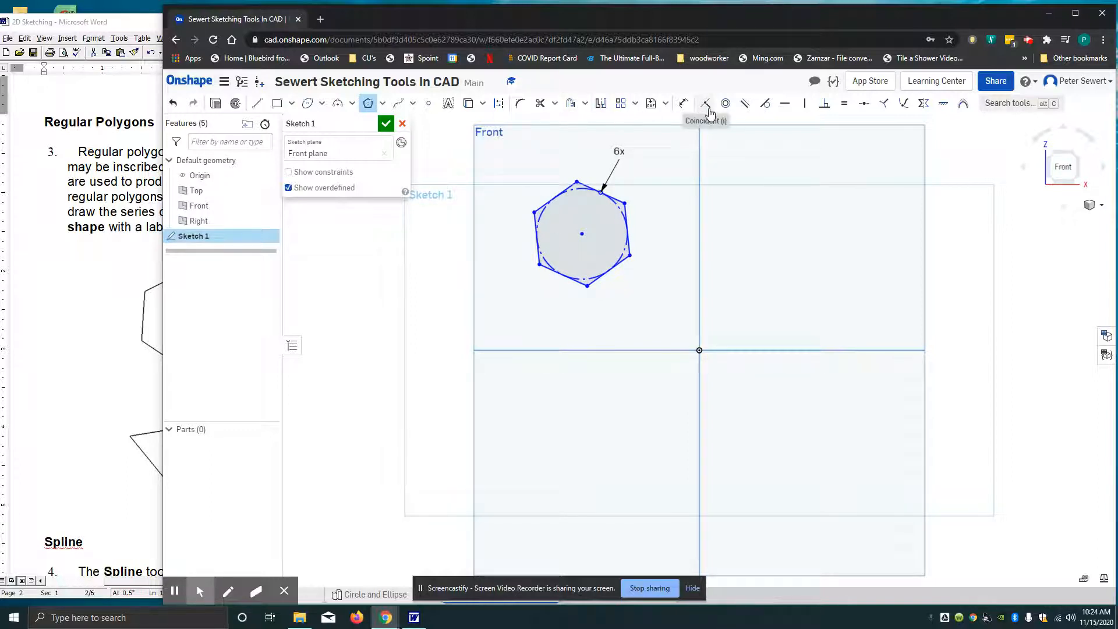
Dimension the hexagon across its upper-left and lower-right flats and set the distance to 1.15 in
click(683, 103)
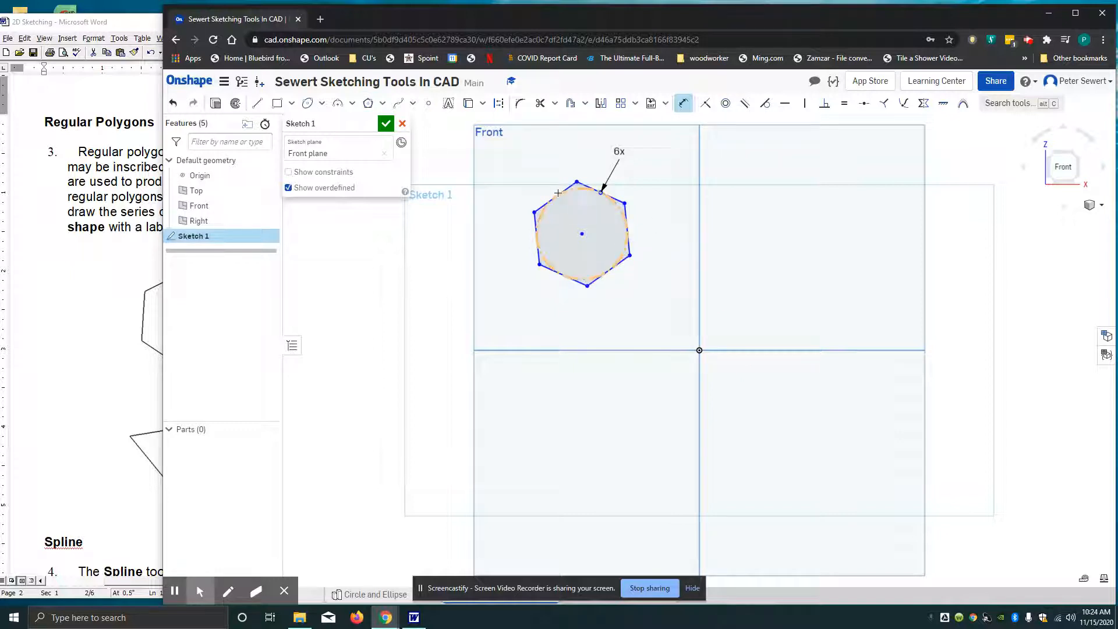
click(553, 197)
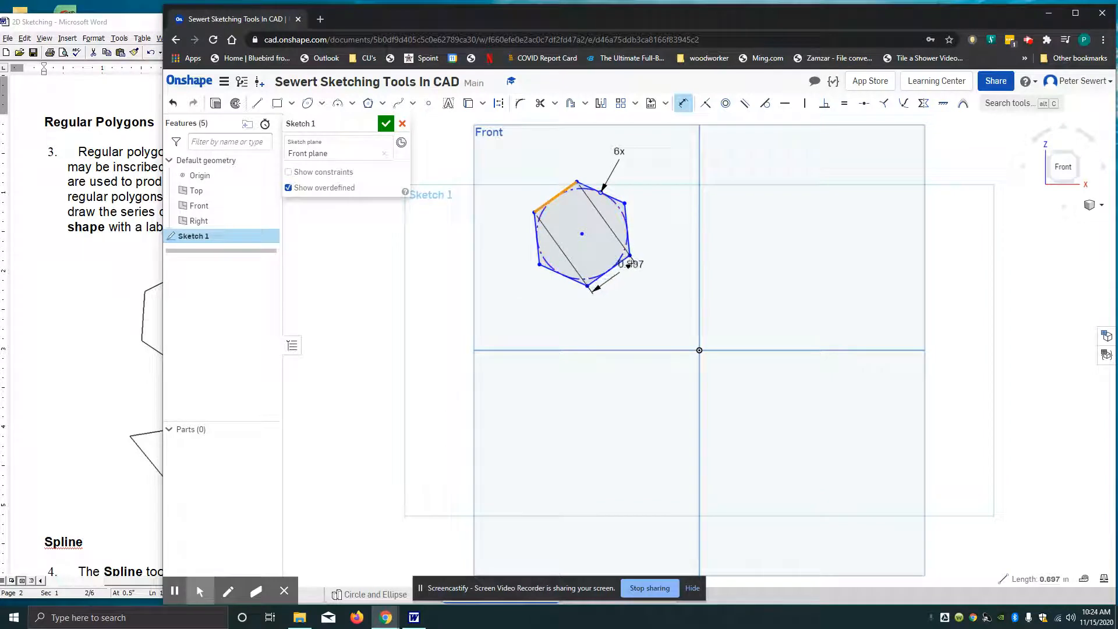
click(628, 259)
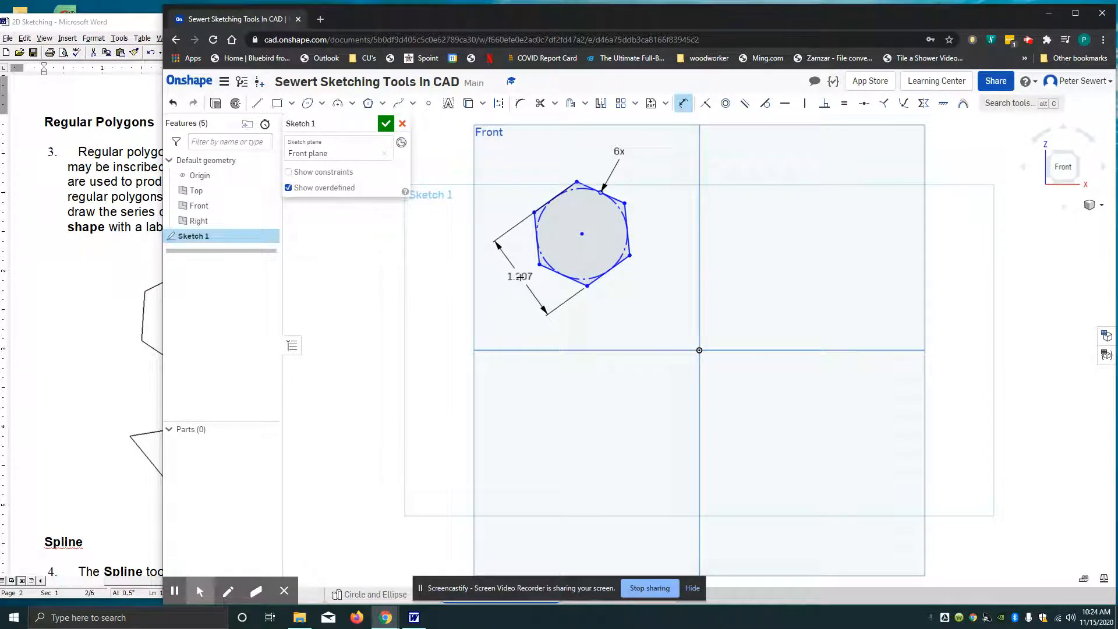
click(519, 277)
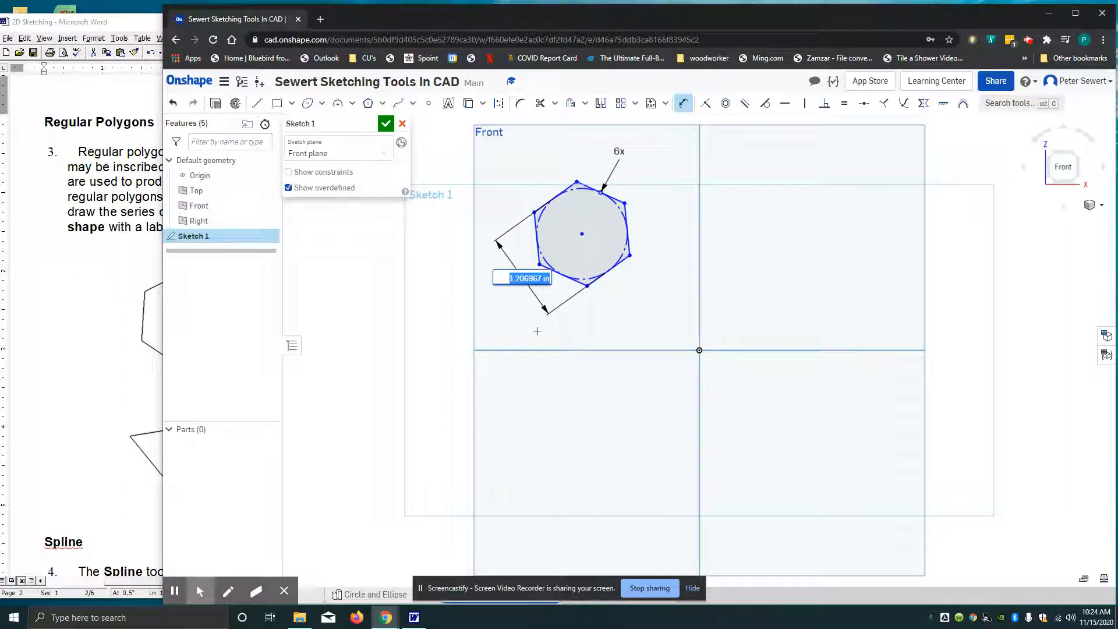
text(1)
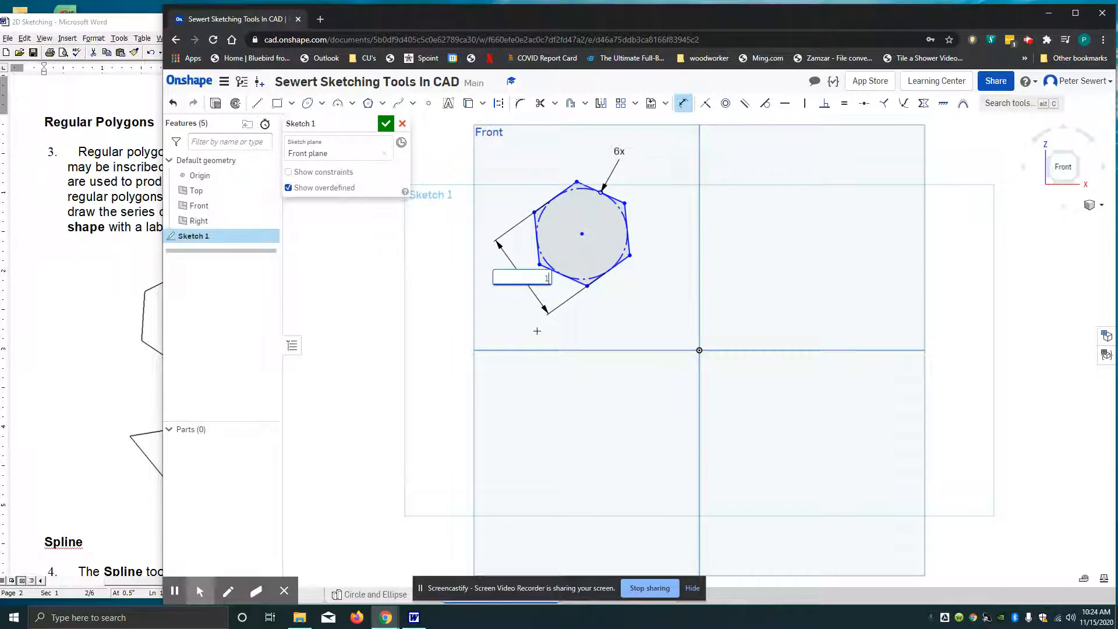
text(.15)
key(Return)
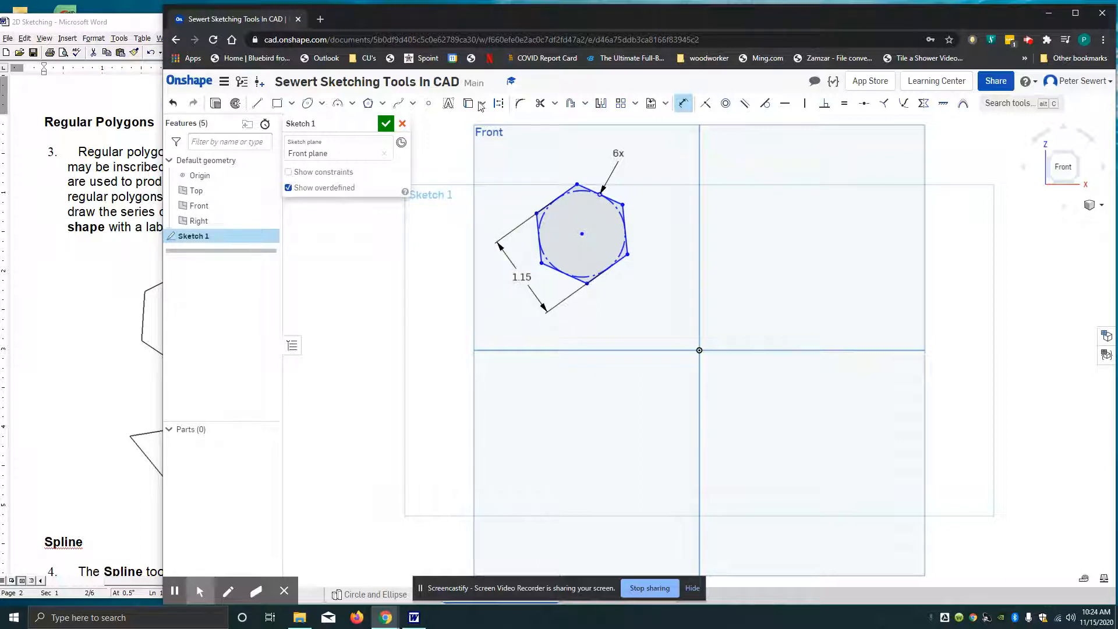
Draw an inscribed polygon with 5 sides and a horizontal upper edge, about 1.14 in high, in the upper-right quadrant
click(368, 104)
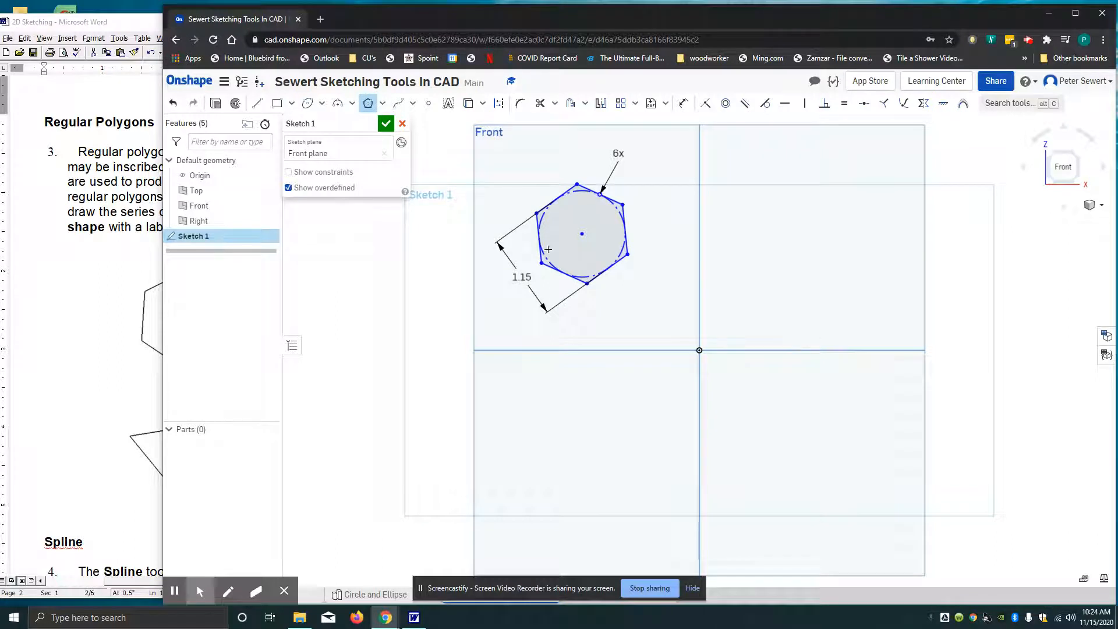
click(797, 244)
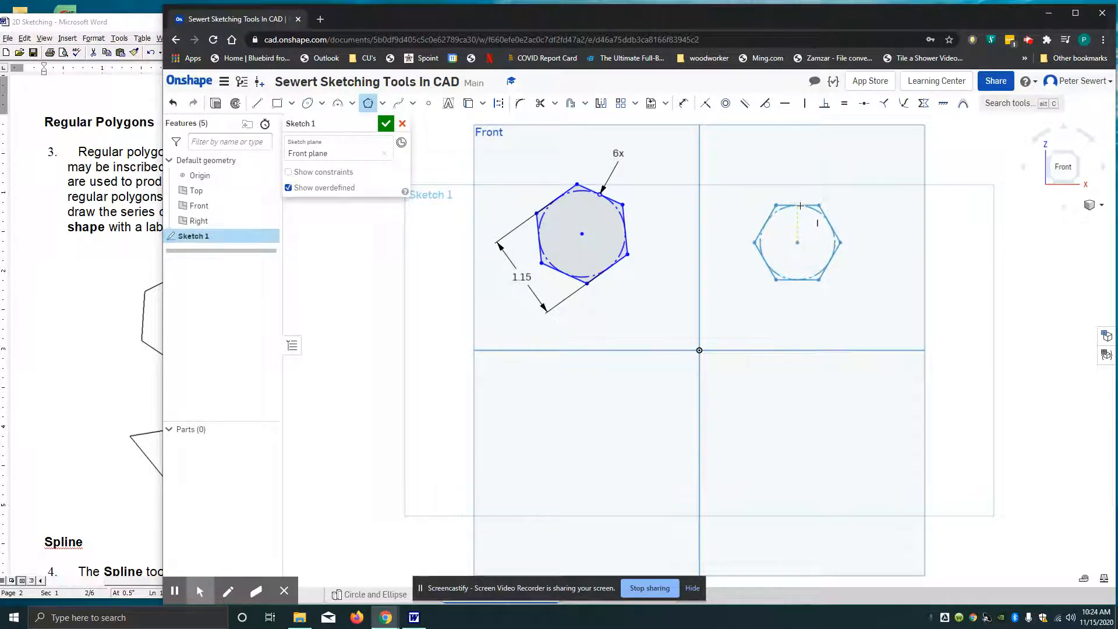
click(798, 205)
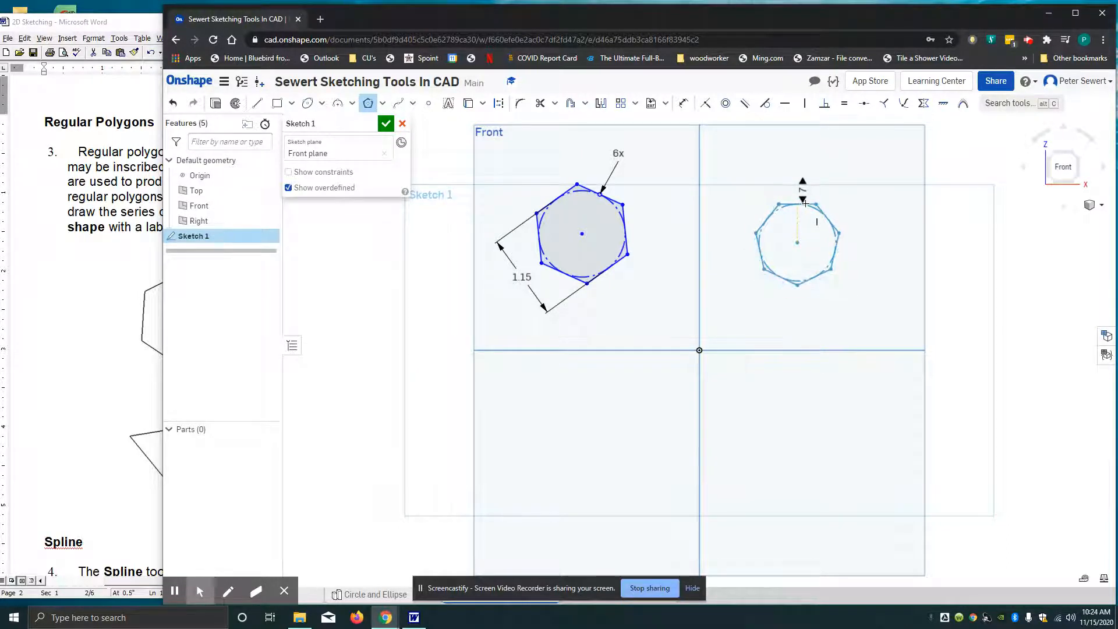
click(803, 208)
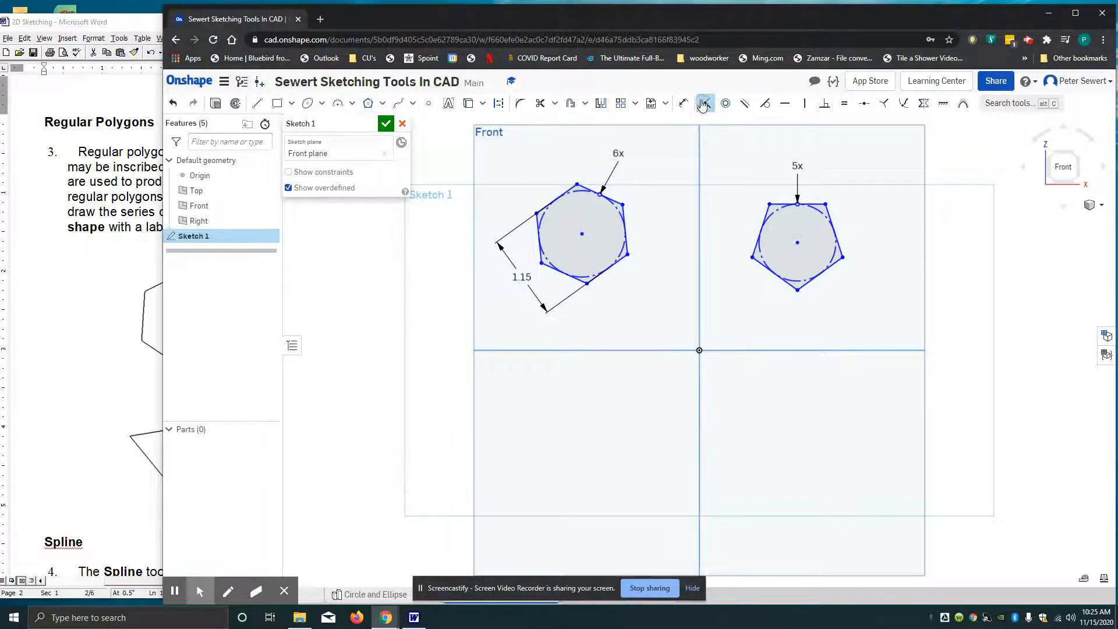
Dimension the pentagon from its horizontal upper edge to the opposite vertex and set the height to 2.75 in
click(684, 103)
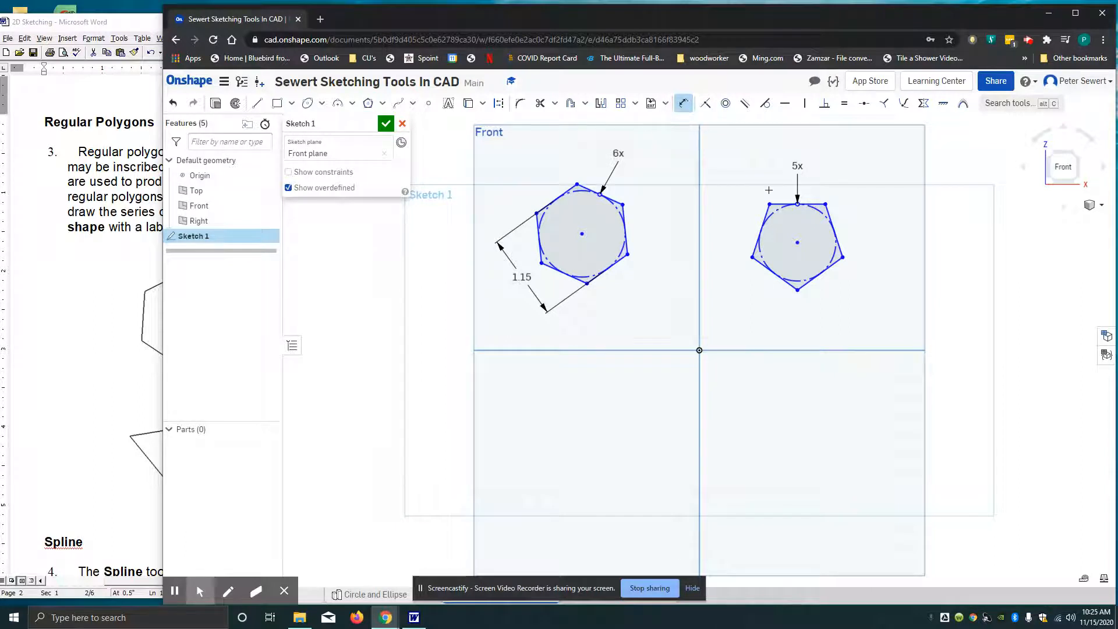
click(817, 202)
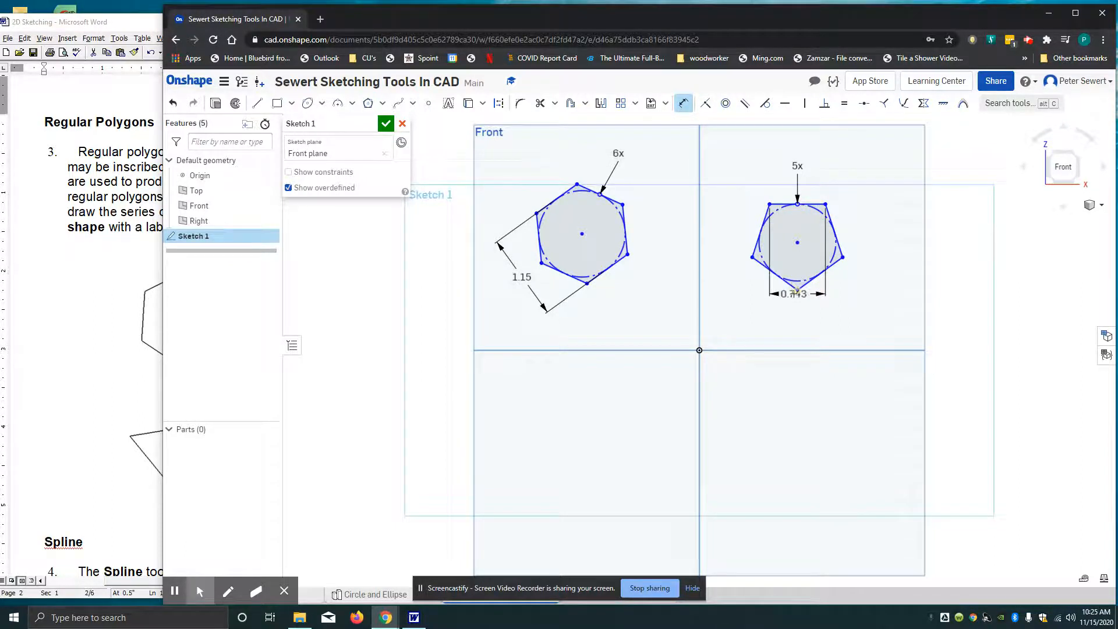
click(797, 290)
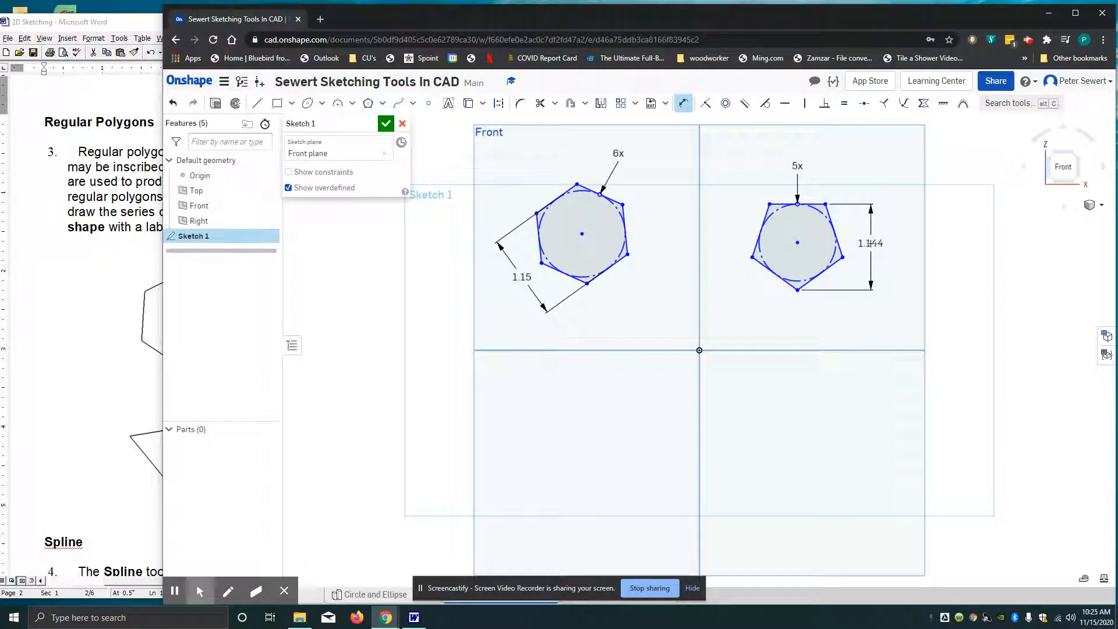
click(870, 243)
text(2)
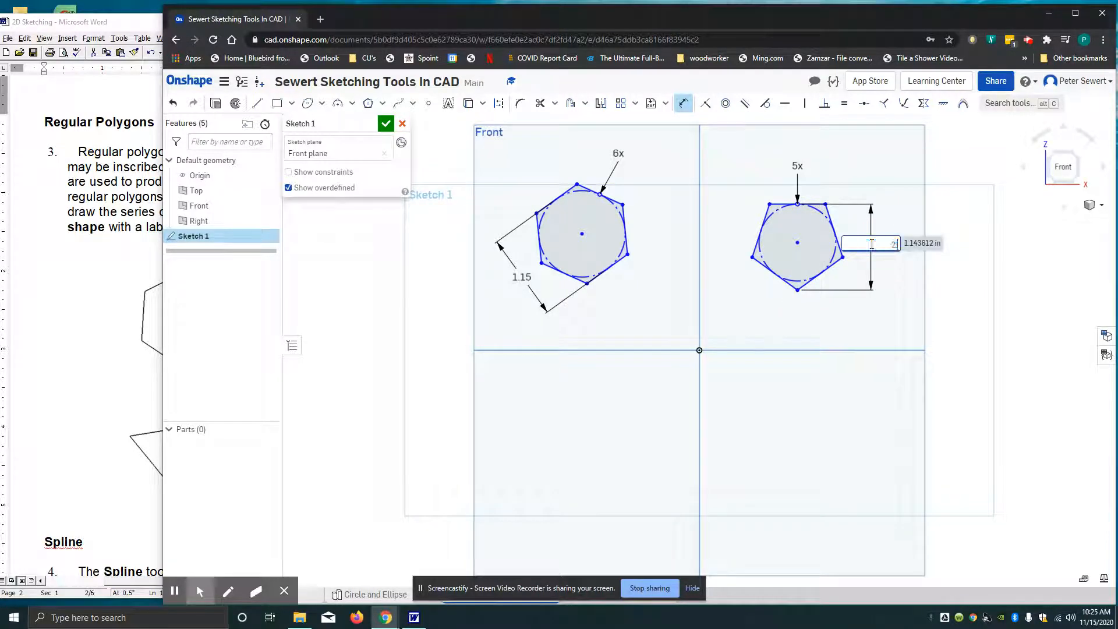
text(.75)
key(Return)
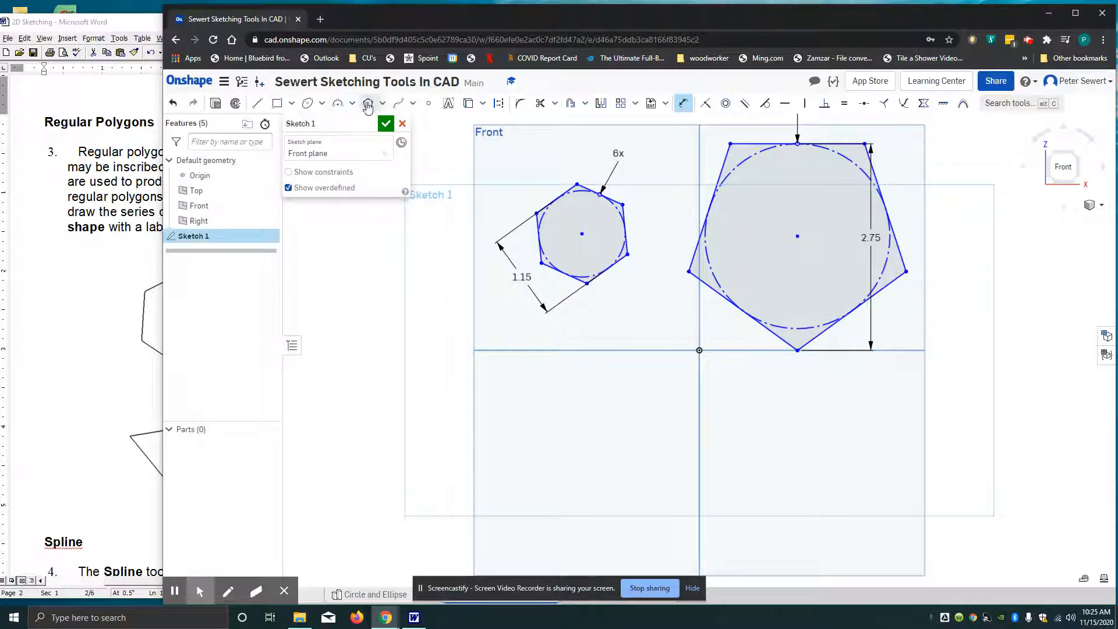
Draw a circumscribed polygon with 3 sides, about 1.27 in high, in the lower-left quadrant of the Front plane
click(384, 104)
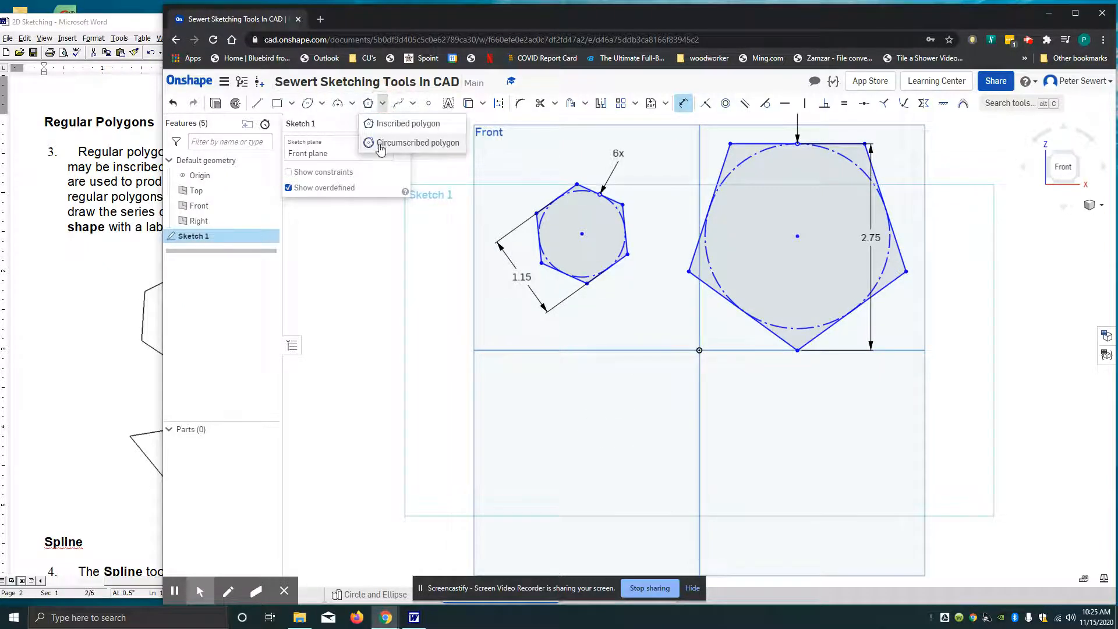
click(383, 143)
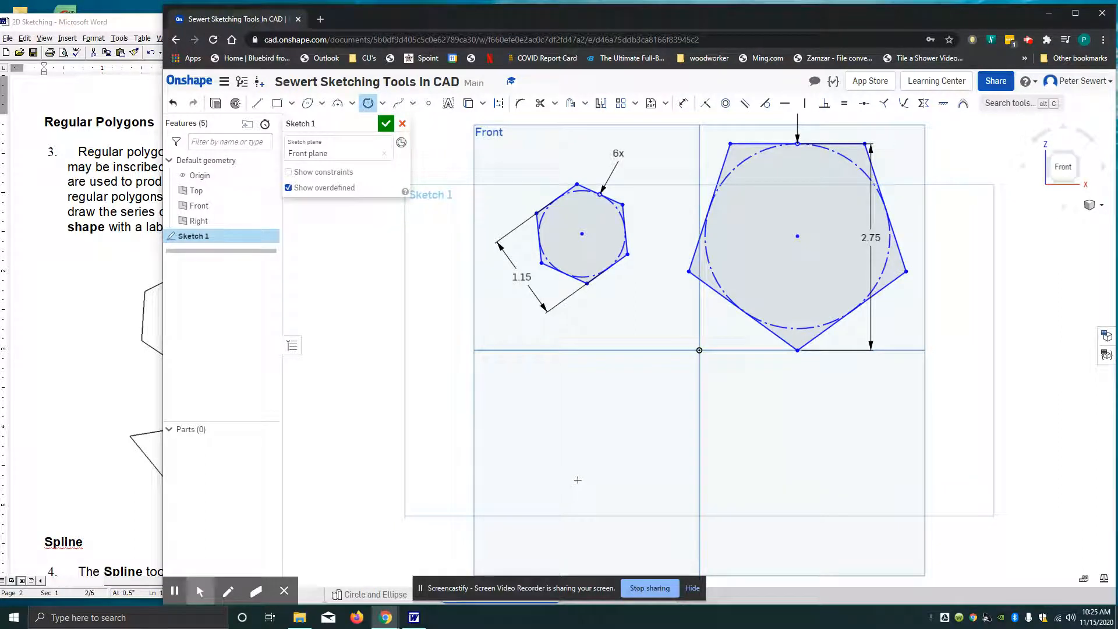
click(577, 479)
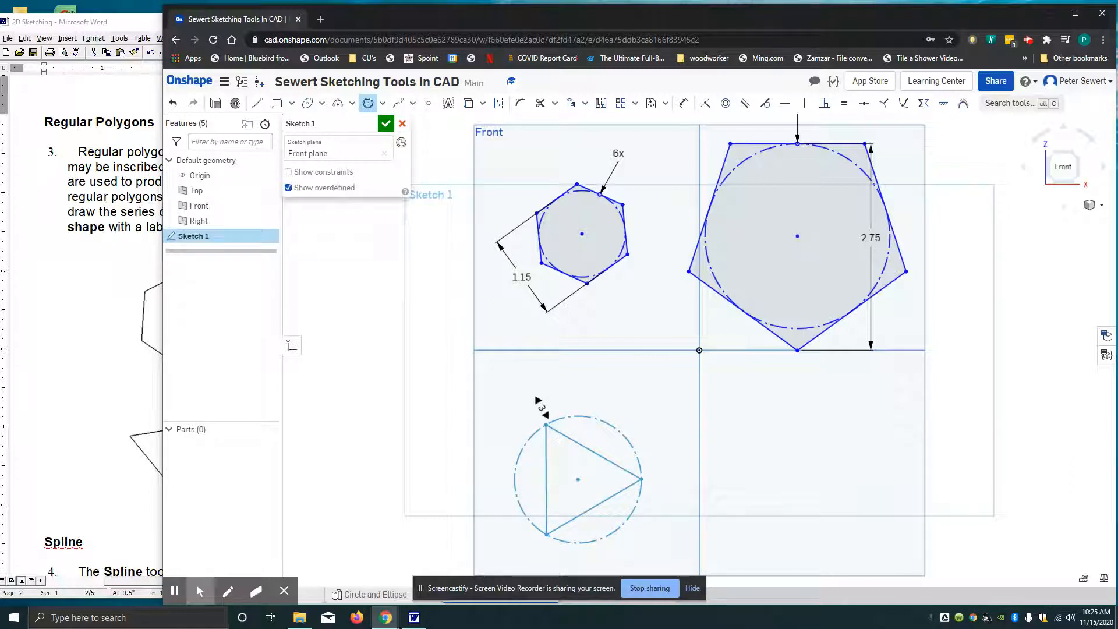
click(558, 440)
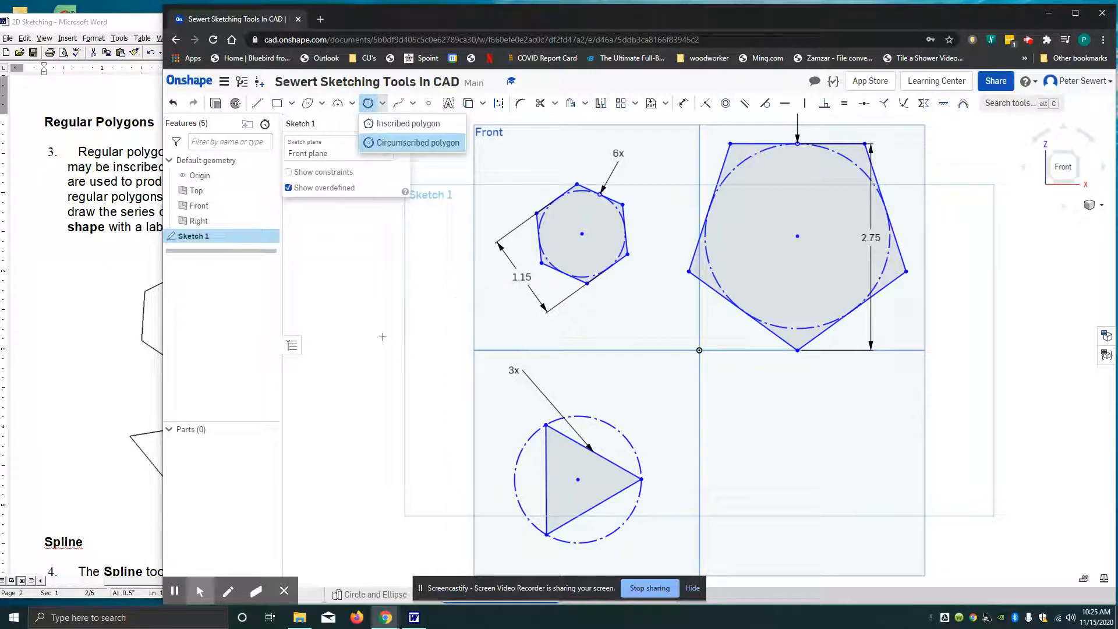
Dimension the triangle from its lower sloping side to the opposite vertex and set the distance to 1.58 cm, as in the Word worksheet
click(686, 106)
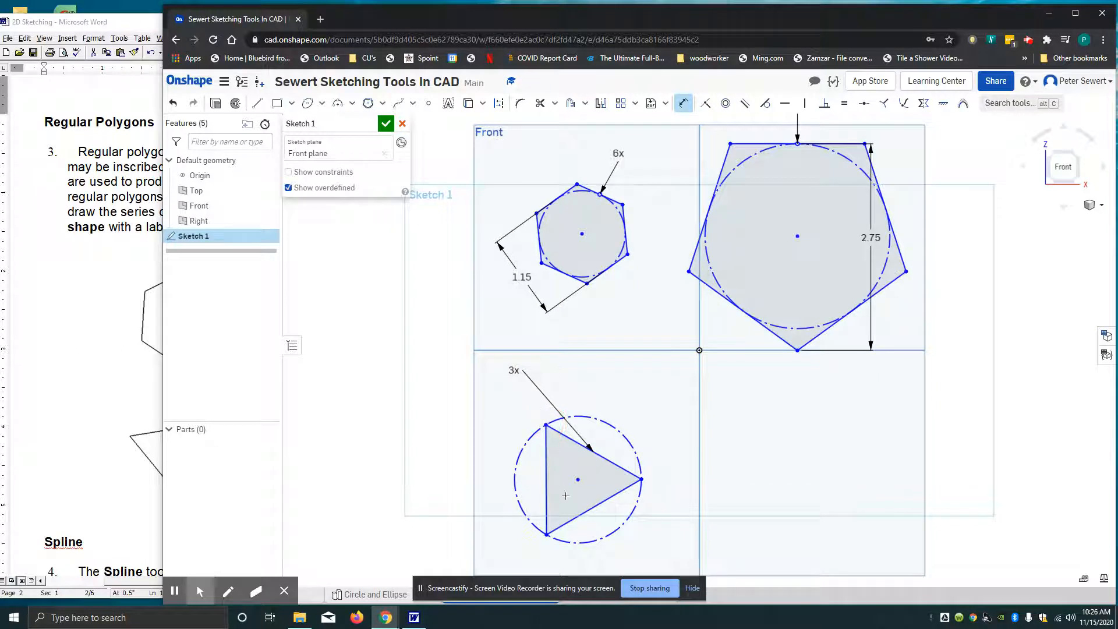
click(583, 514)
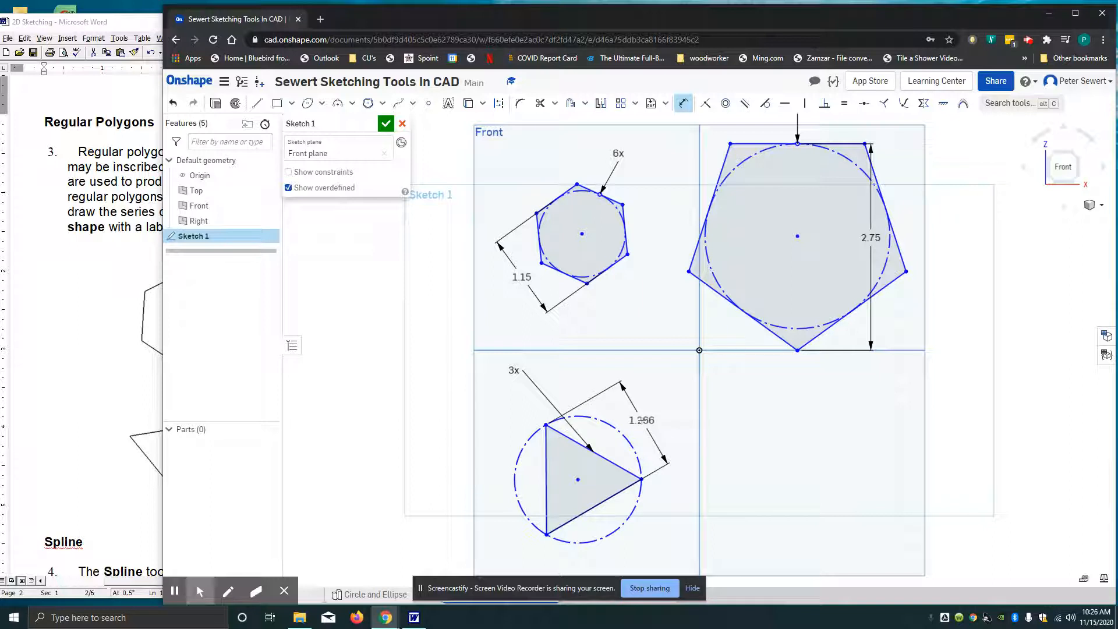
click(641, 420)
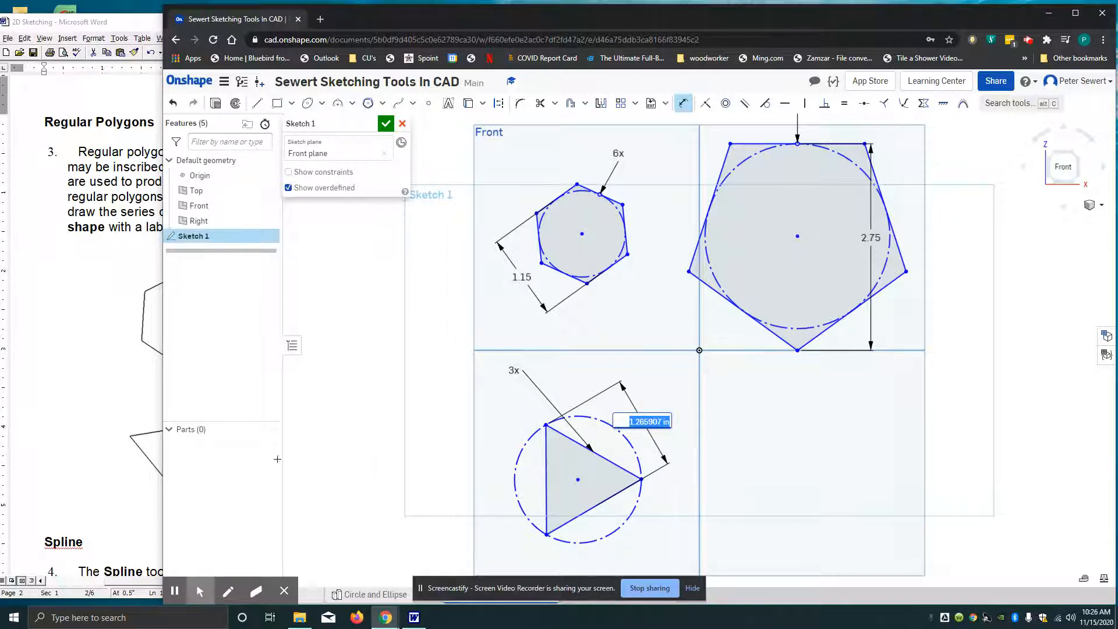
click(99, 442)
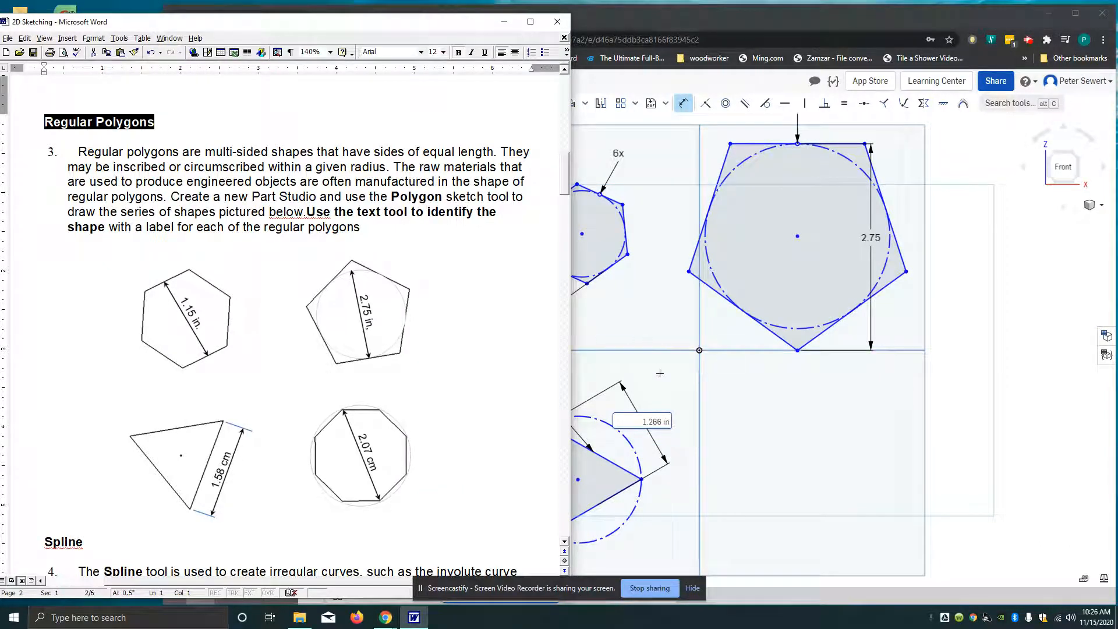
click(689, 361)
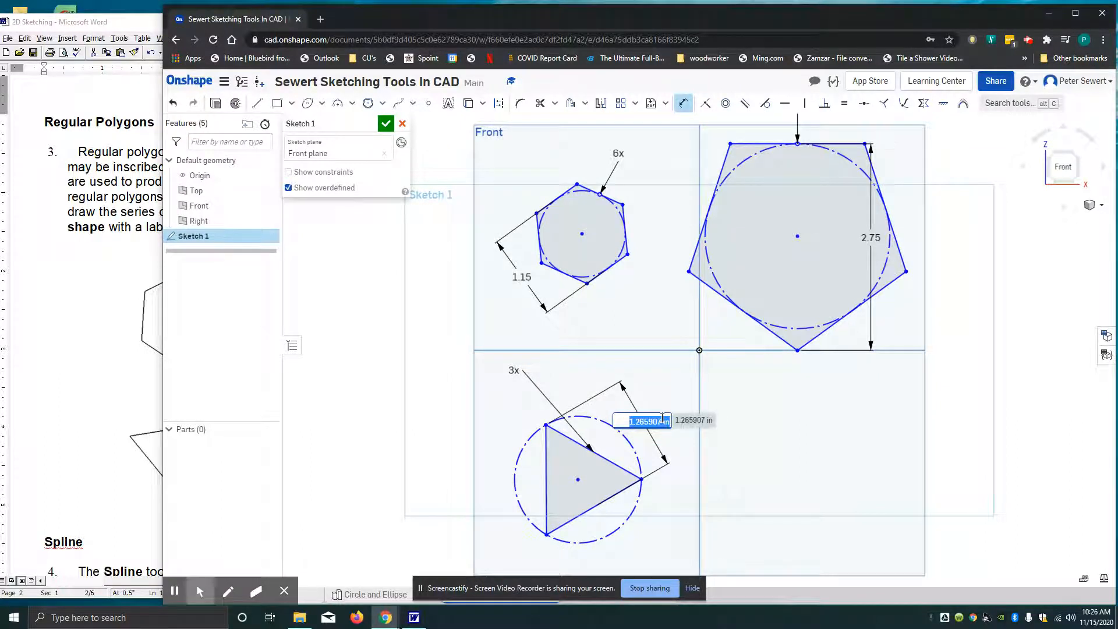
key(BackSpace)
text(1.58cm)
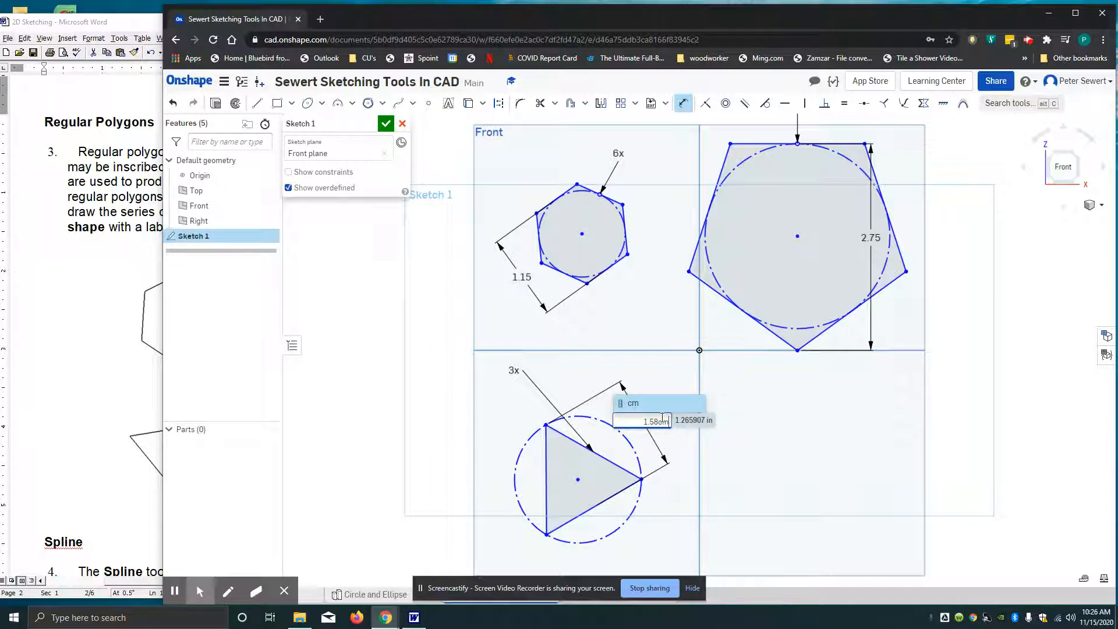
key(Return)
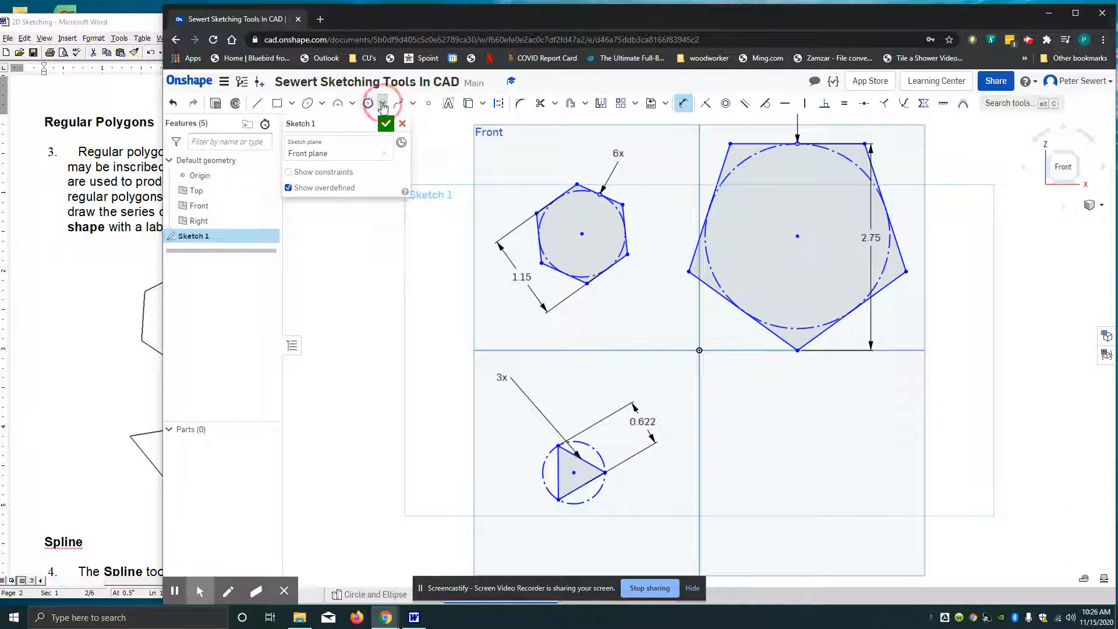
Draw a circumscribed polygon with 8 sides, about 1.15 in across opposite vertices, in the lower-right quadrant of the Front plane
click(382, 103)
click(378, 142)
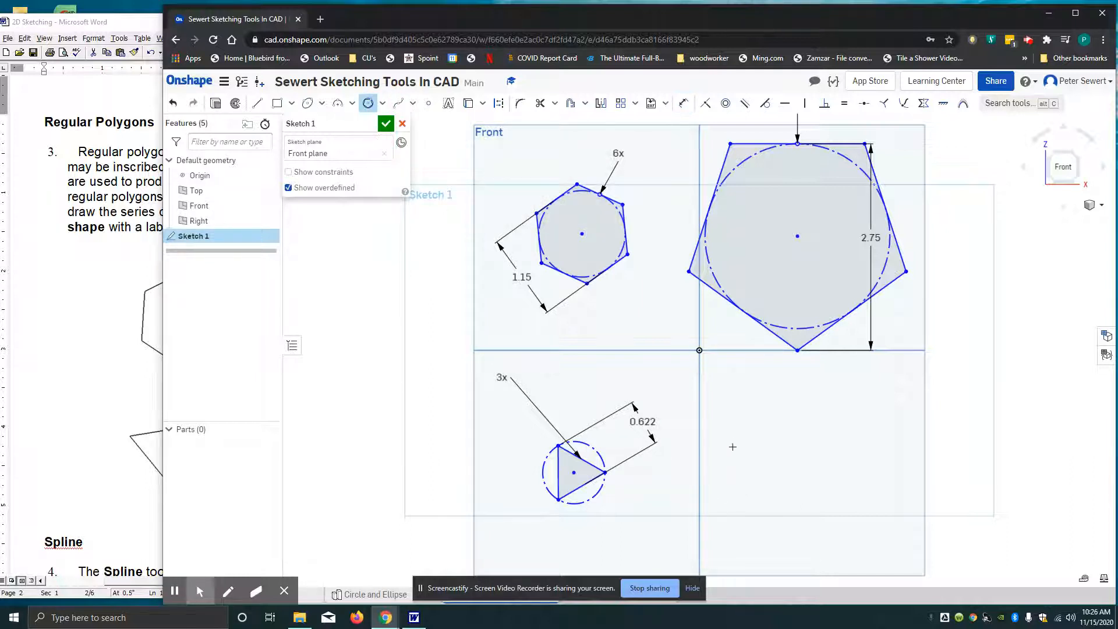
click(806, 461)
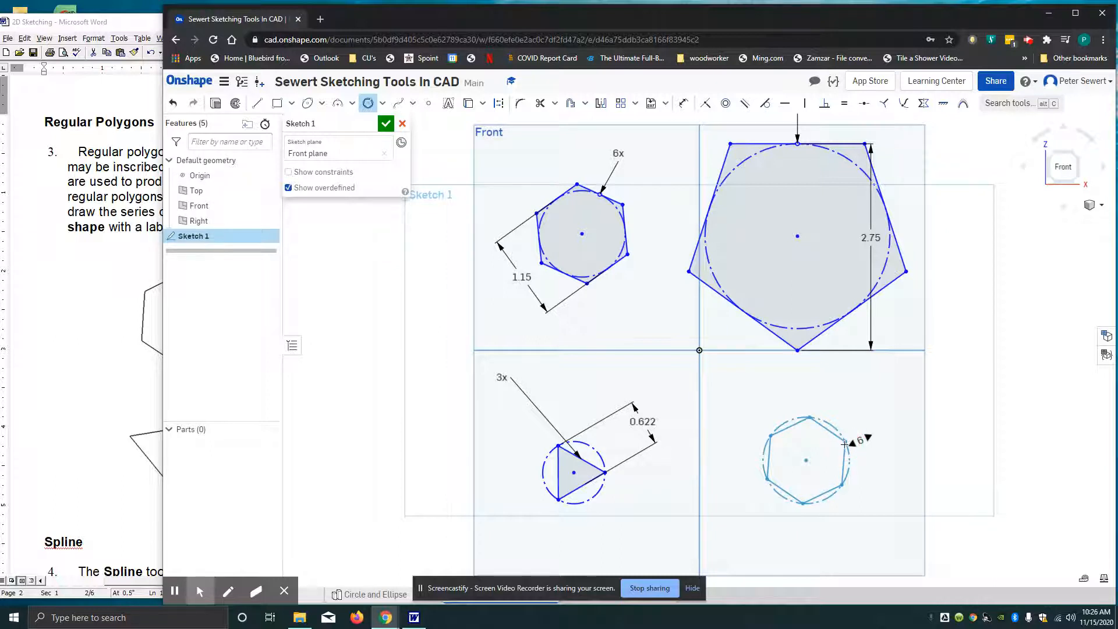
click(853, 443)
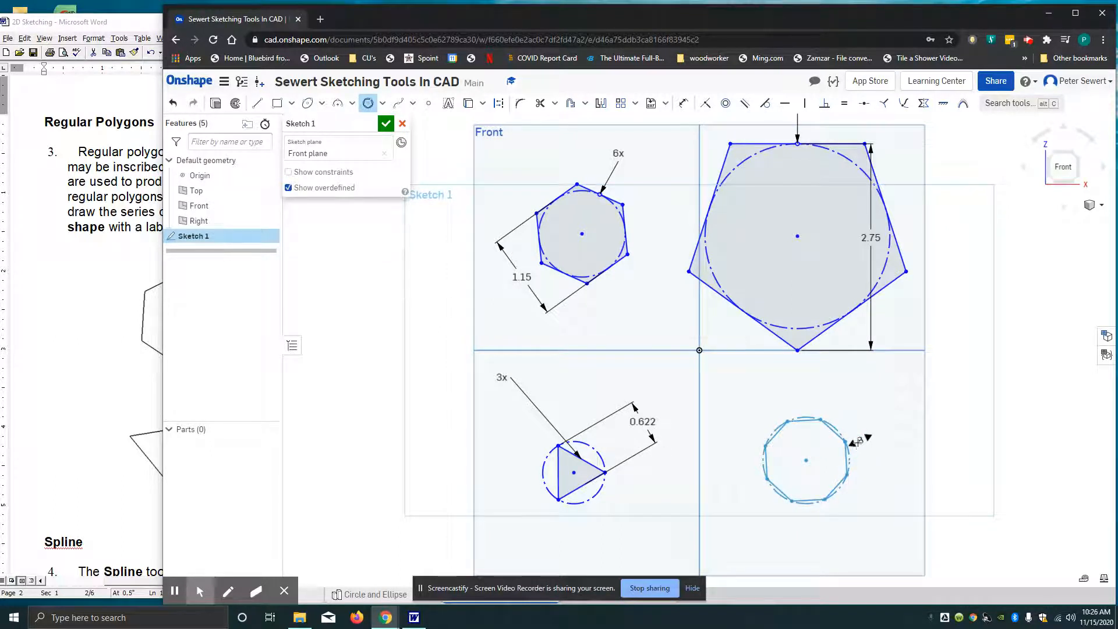
click(855, 445)
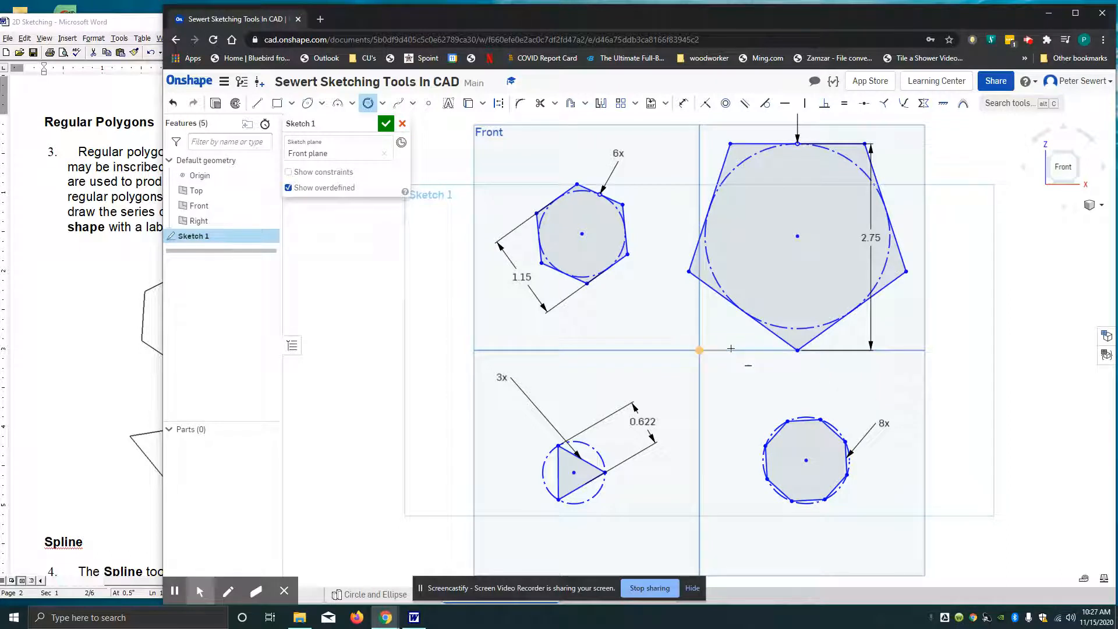
Dimension the octagon between two opposite vertices and set the distance to 2.07 cm
click(686, 104)
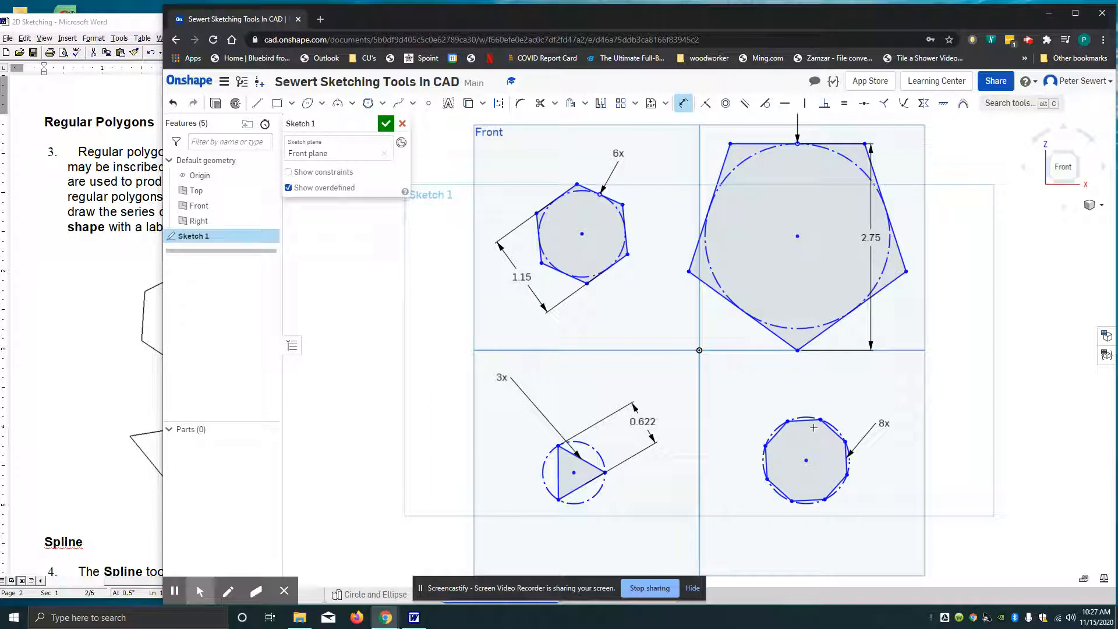
click(825, 501)
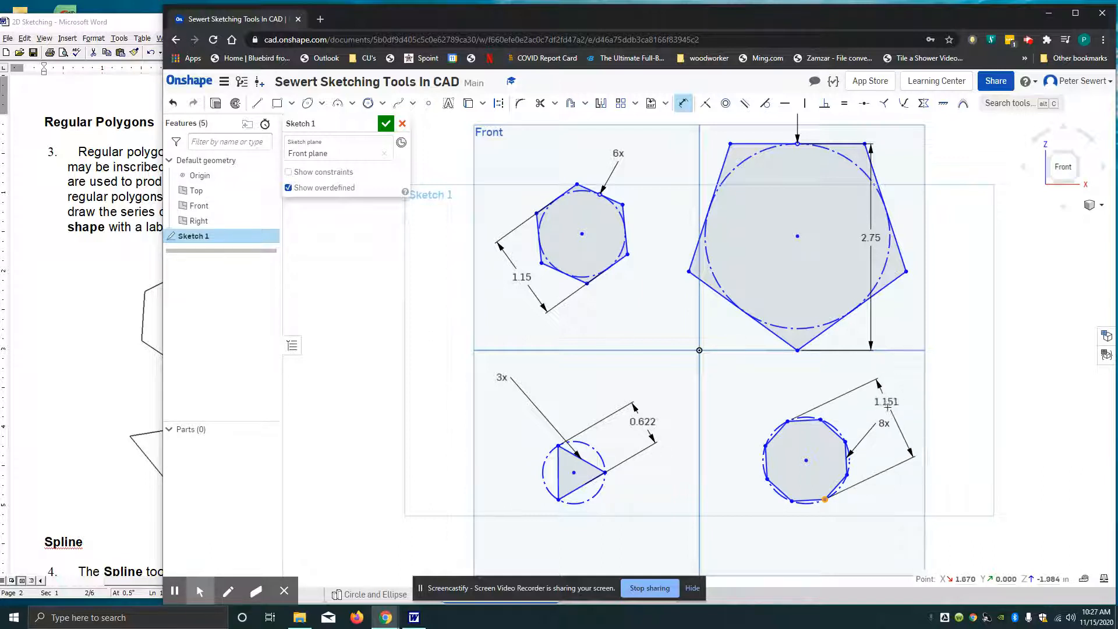
click(896, 397)
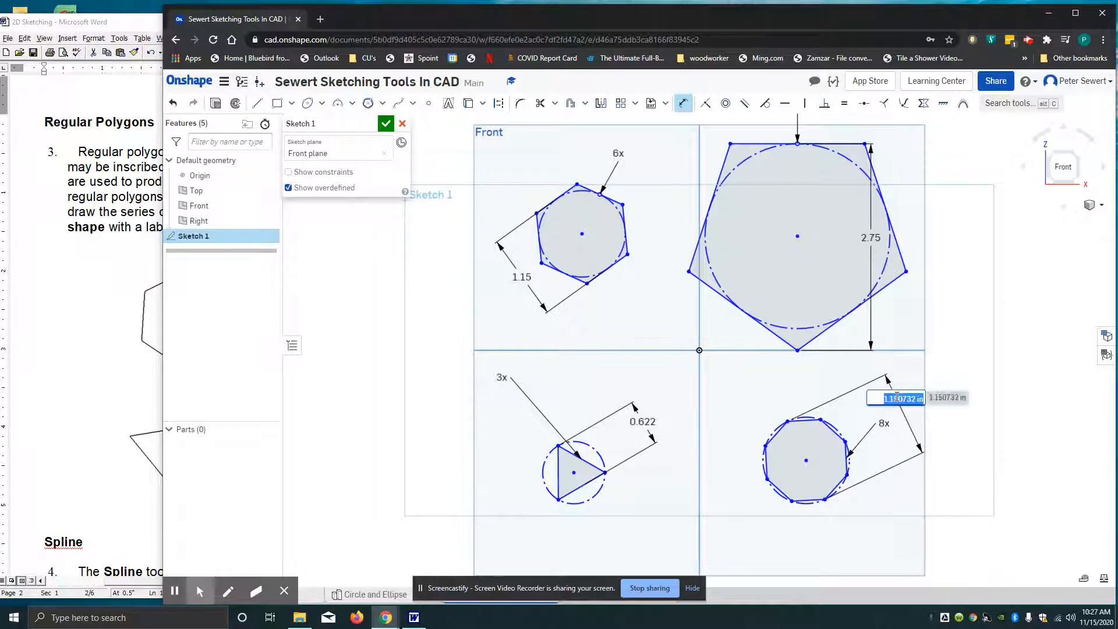
text(2.07cm)
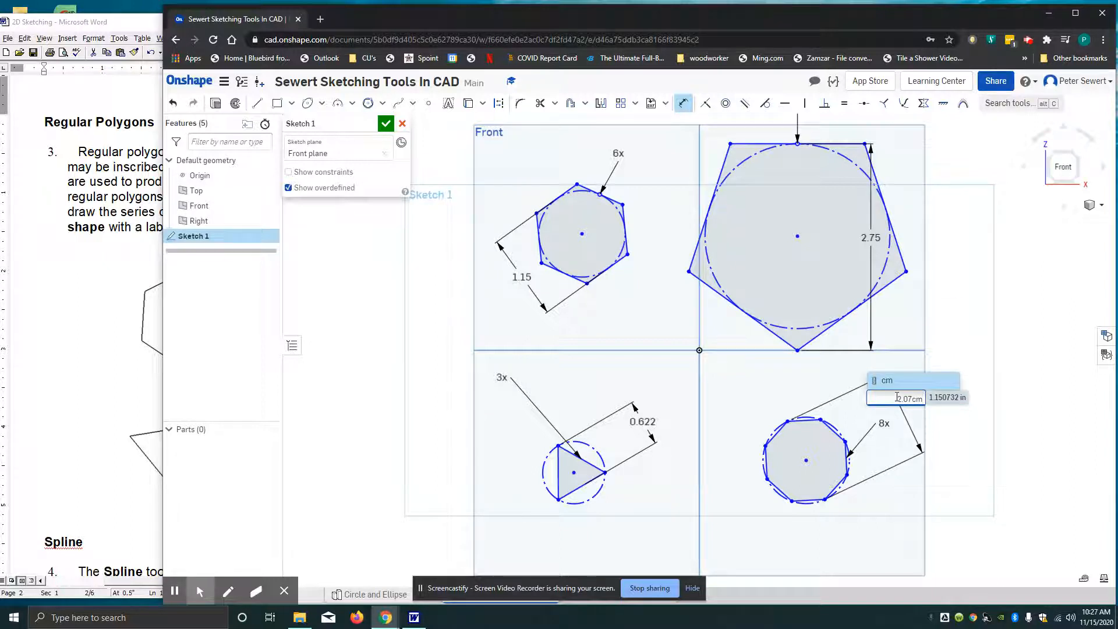
key(Return)
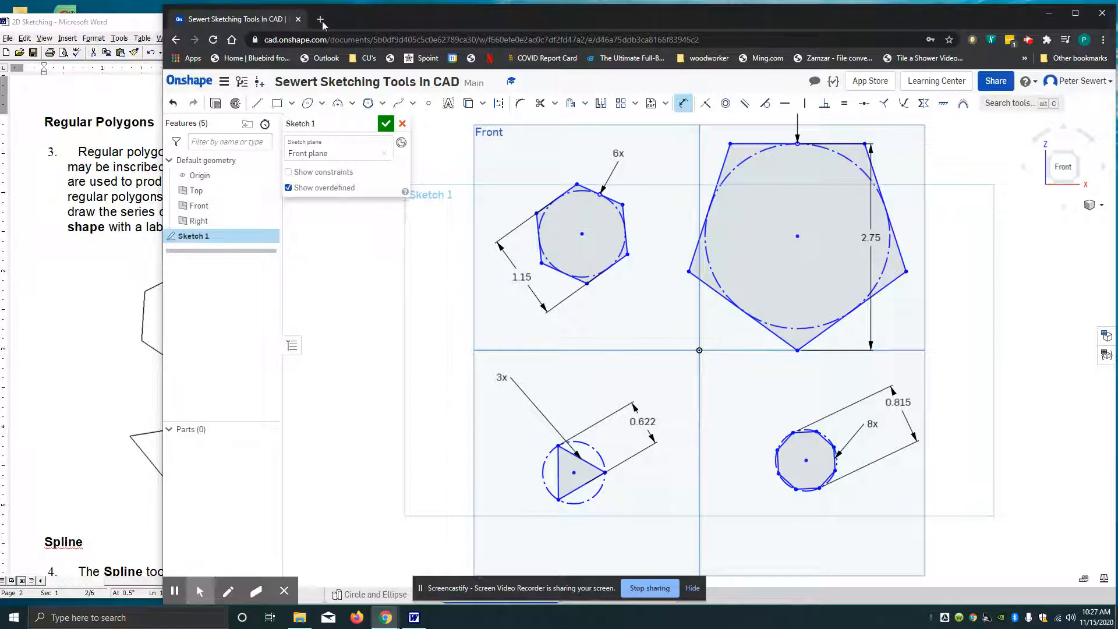
Draw an inscribed polygon with 3 sides, about 1.07 in high, just above the existing triangle in the lower-left quadrant
click(384, 109)
click(371, 123)
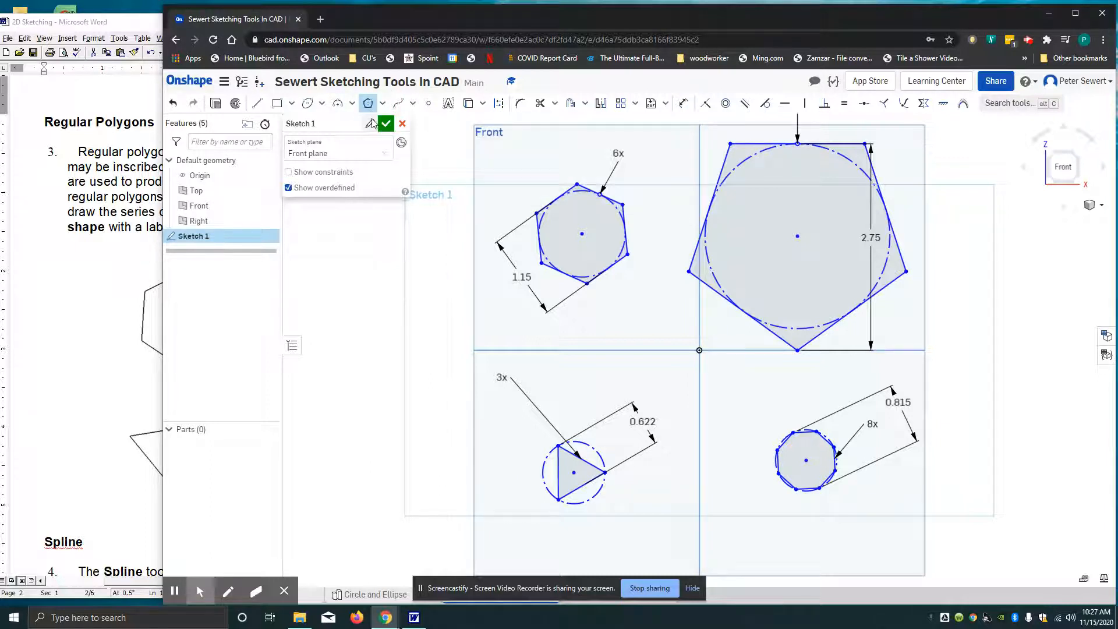
click(581, 391)
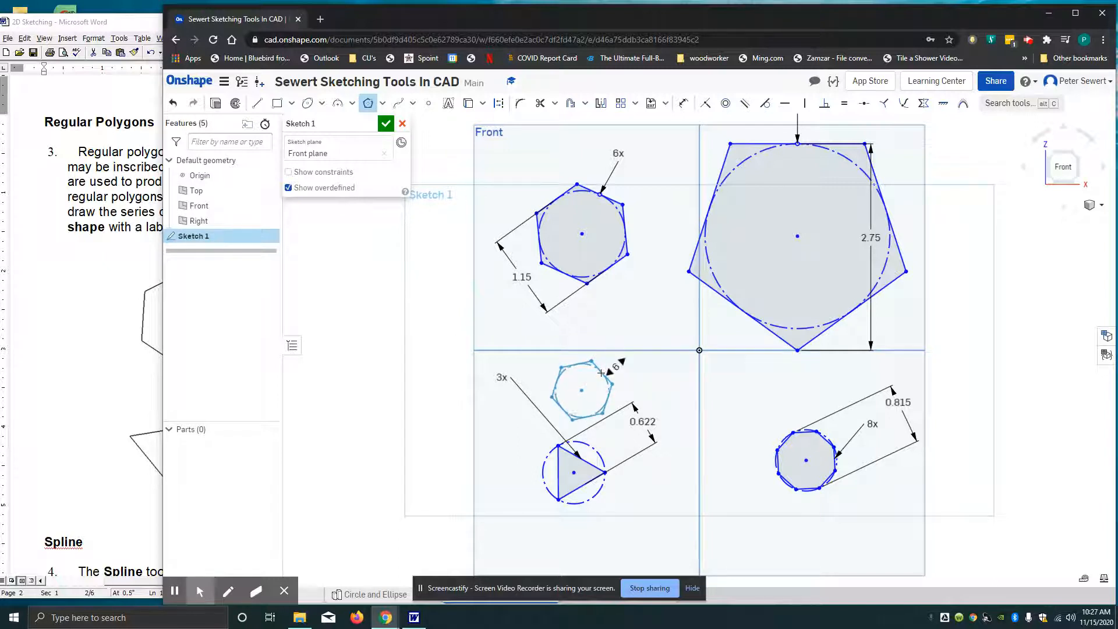
click(596, 381)
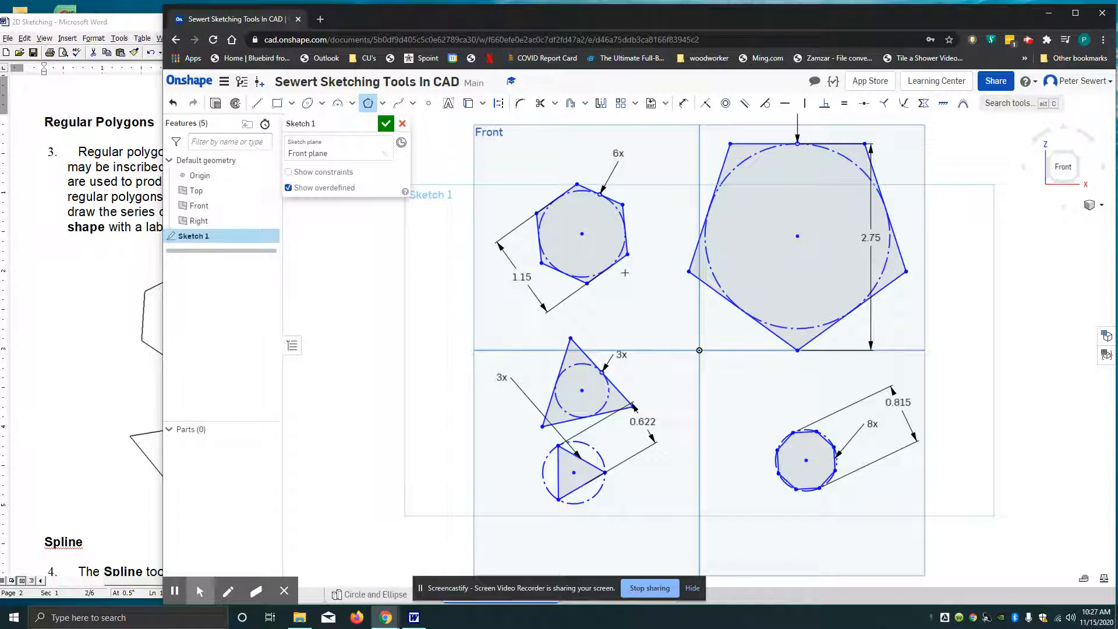
Dimension the new upper triangle from its lower edge to the opposite vertex and set the distance to 1.58 cm
click(684, 103)
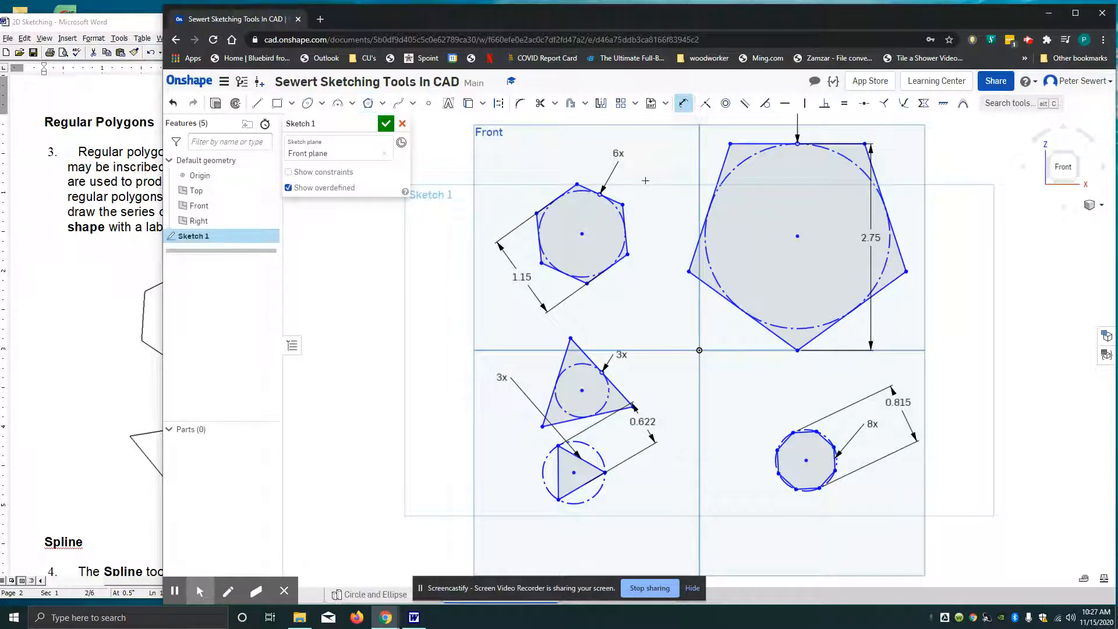
click(560, 422)
click(573, 337)
click(654, 363)
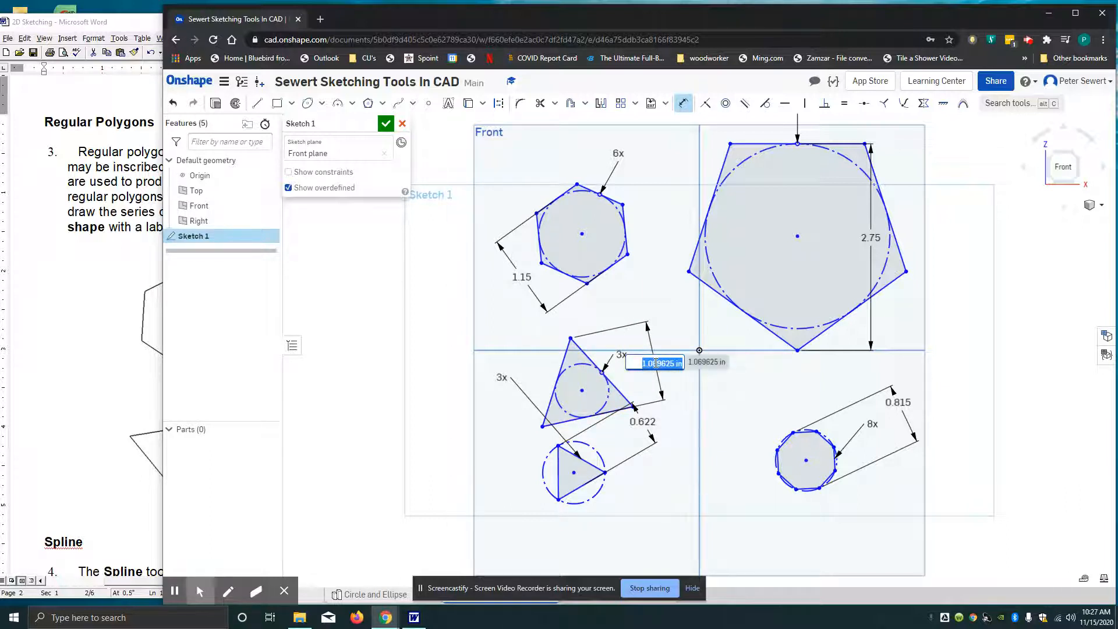
text(1.58cm)
key(Return)
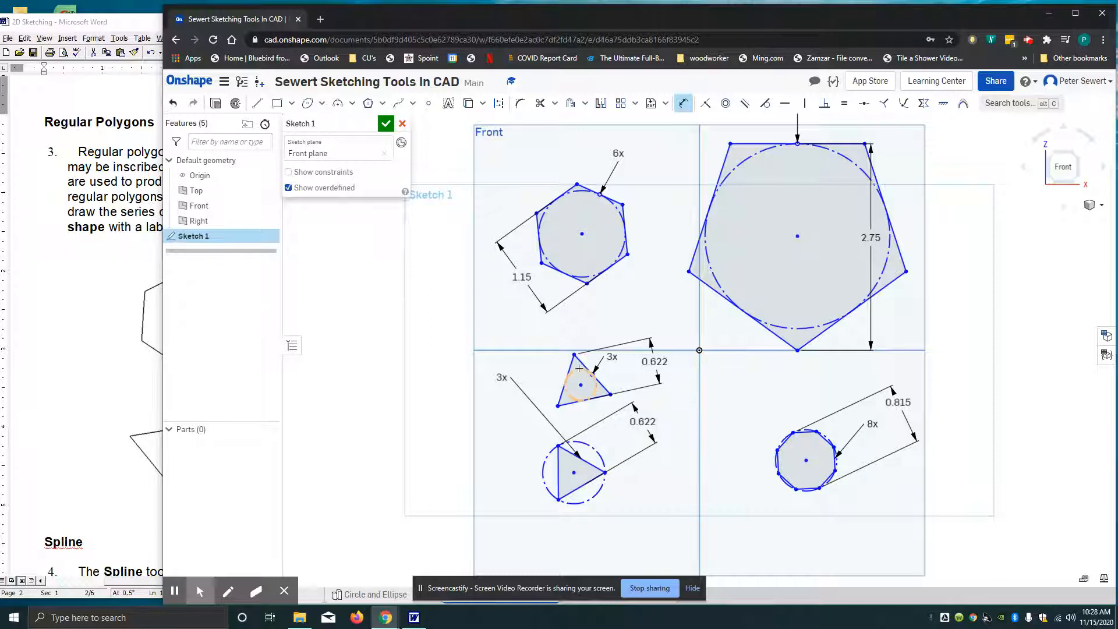
Create a new Part Studio in the sketching tools document
click(382, 103)
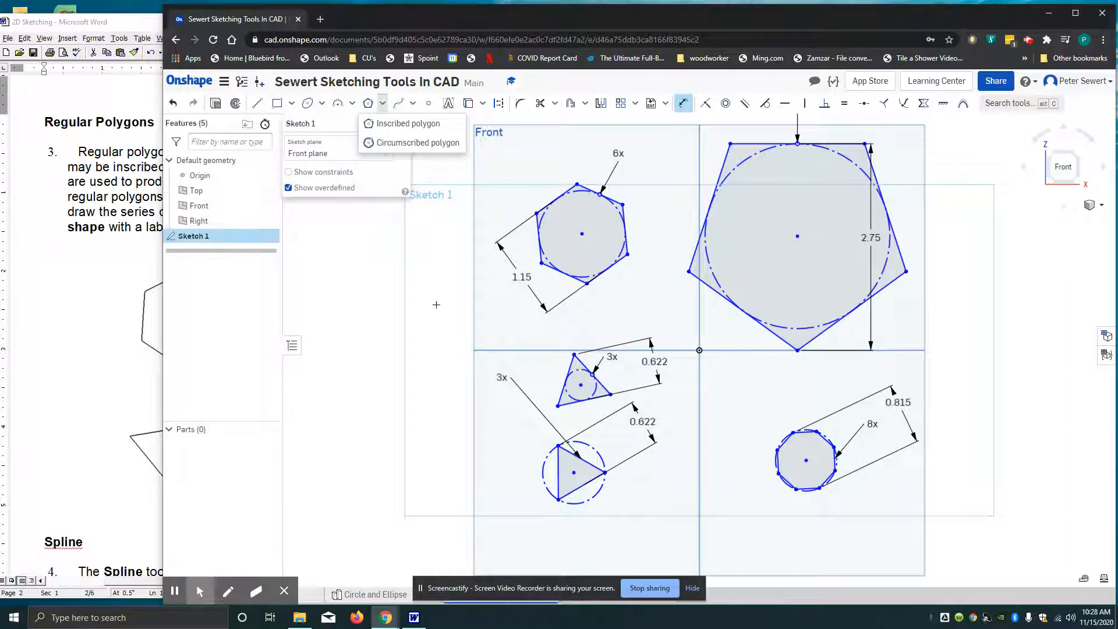
drag(577, 591, 958, 493)
click(284, 590)
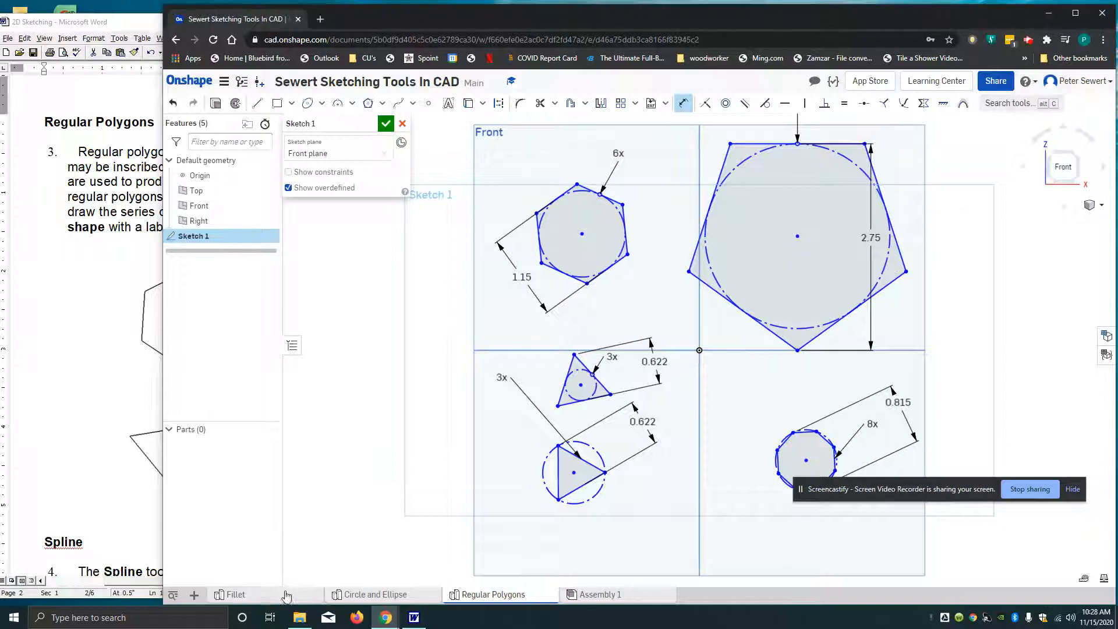
click(196, 596)
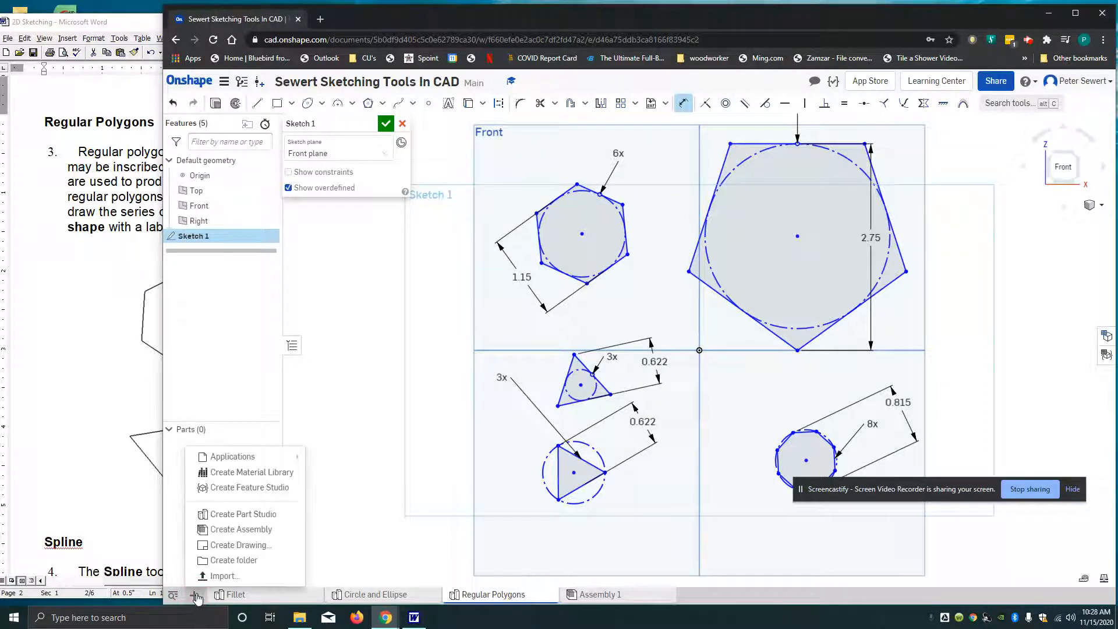
click(245, 512)
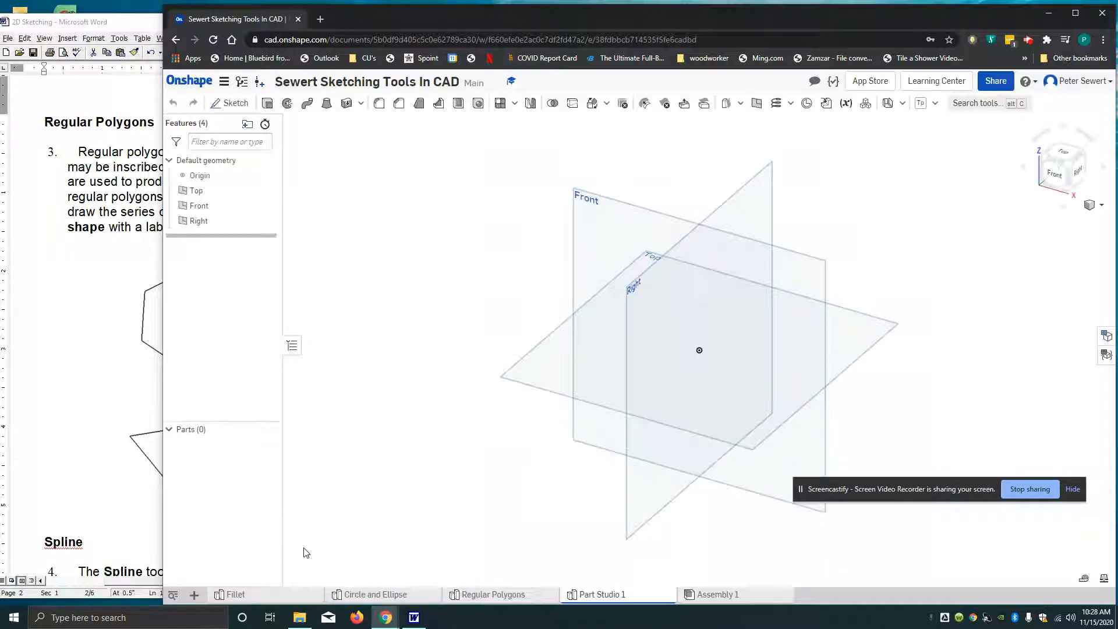
Switch to the Word worksheet, go to the section after the regular polygons and select its heading "Spline"
click(67, 442)
scroll(102, 419, down, 5)
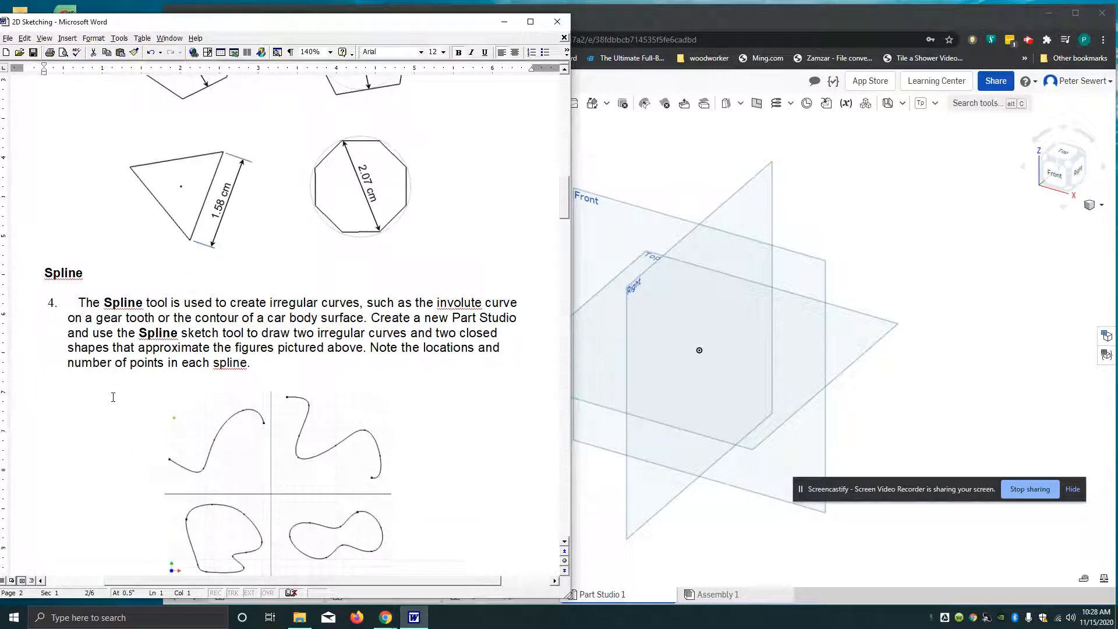
drag(83, 272, 49, 272)
right_click(82, 279)
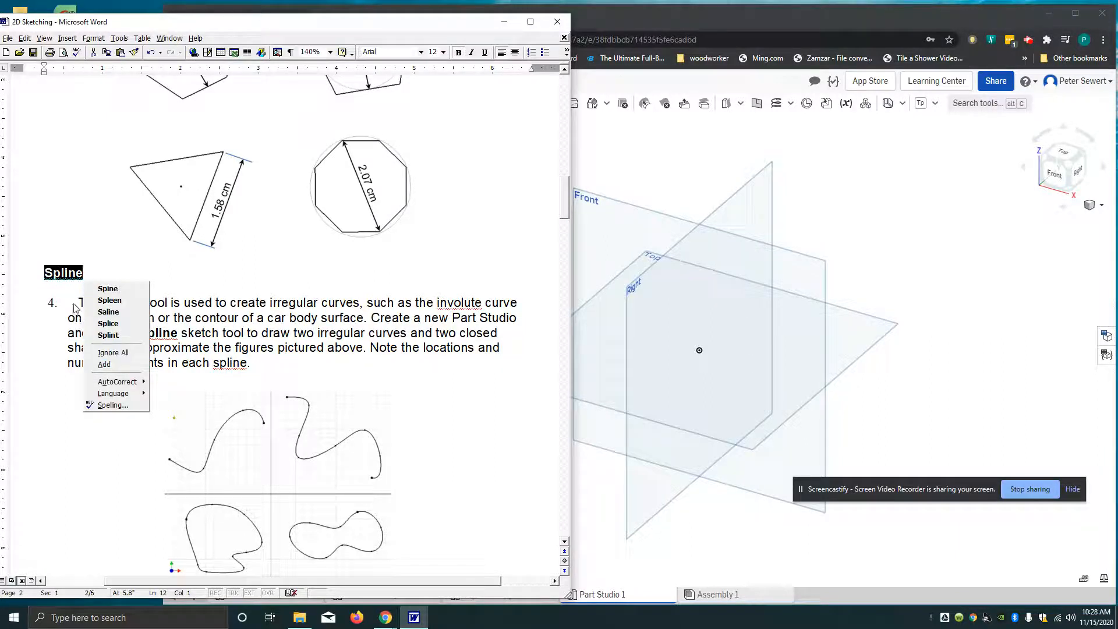
click(58, 274)
right_click(82, 279)
click(124, 248)
drag(82, 273, 43, 275)
right_click(50, 274)
click(93, 266)
drag(93, 266, 33, 280)
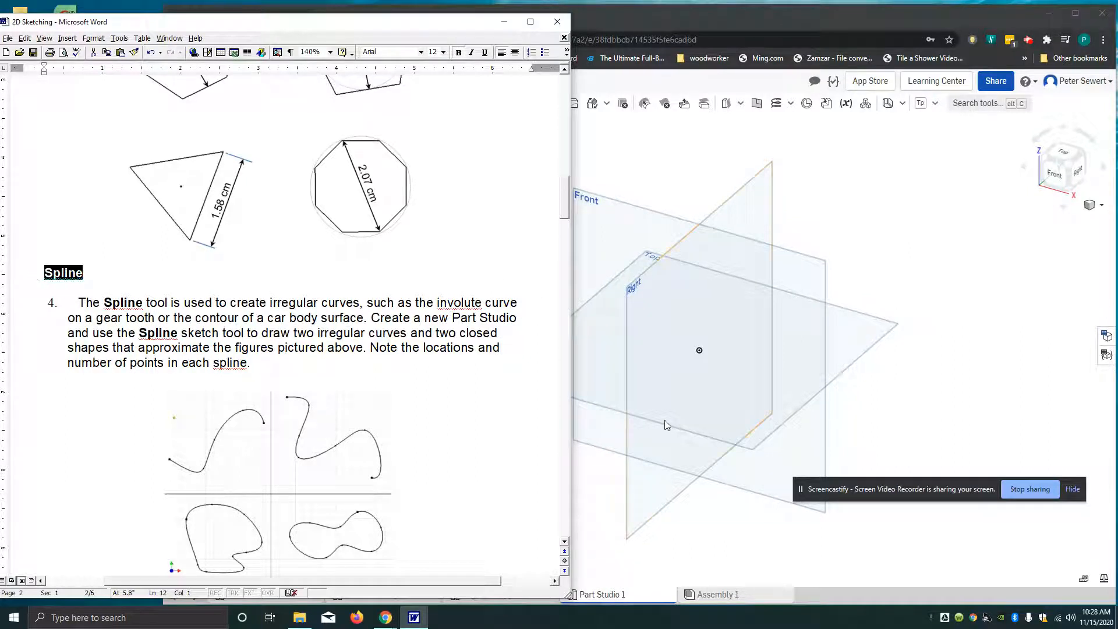
Switch back to Onshape and rename the new Part Studio as Spline
click(658, 508)
click(615, 595)
click(614, 595)
click(615, 596)
right_click(617, 600)
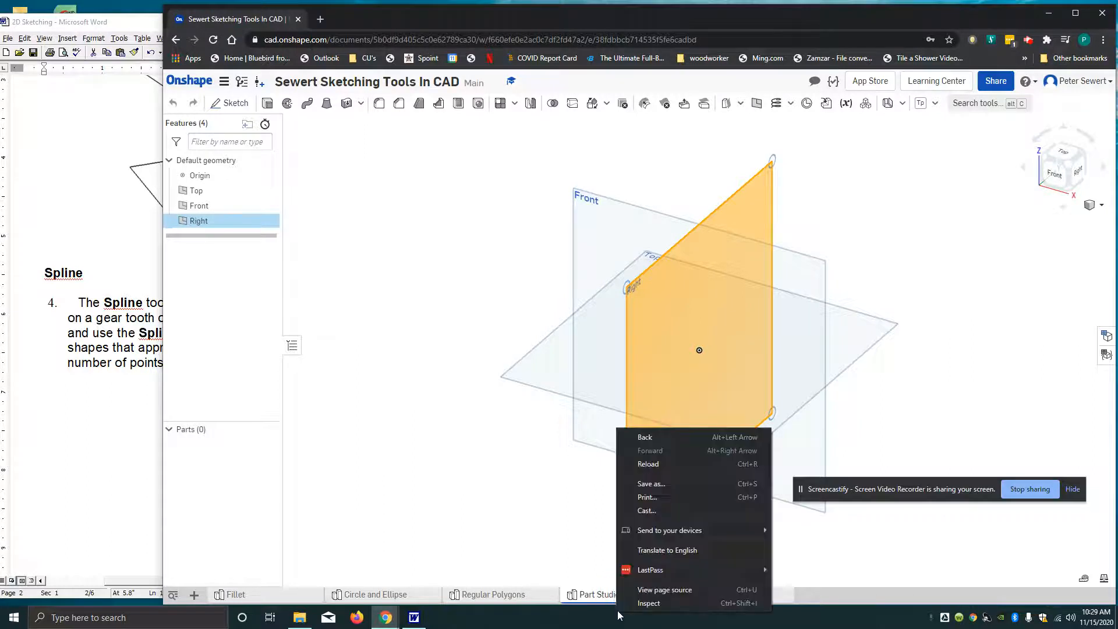
right_click(613, 599)
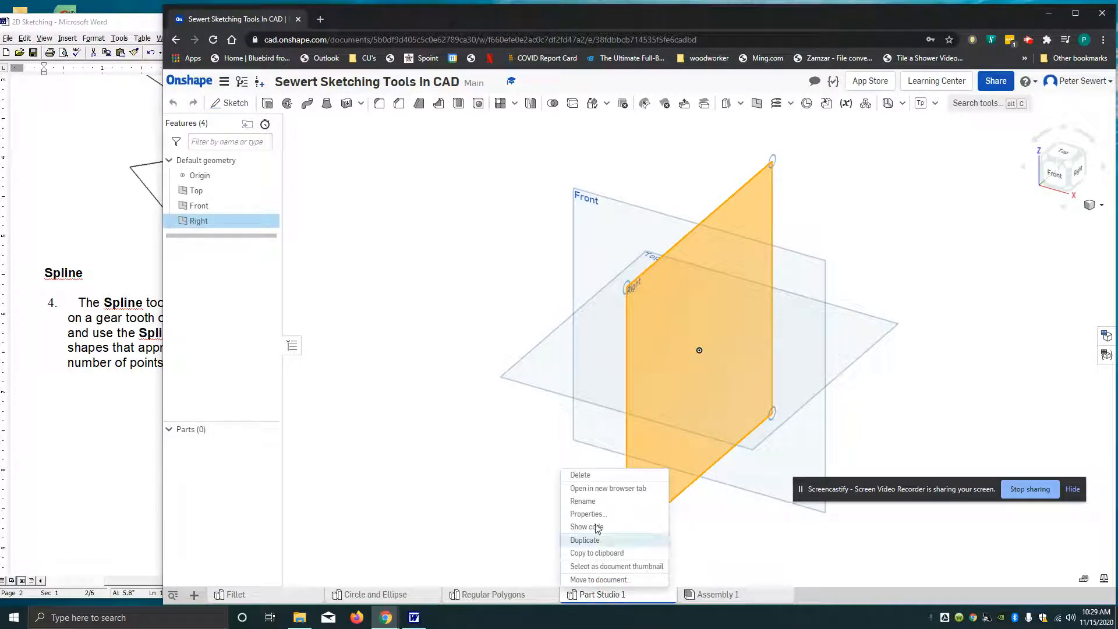
click(583, 501)
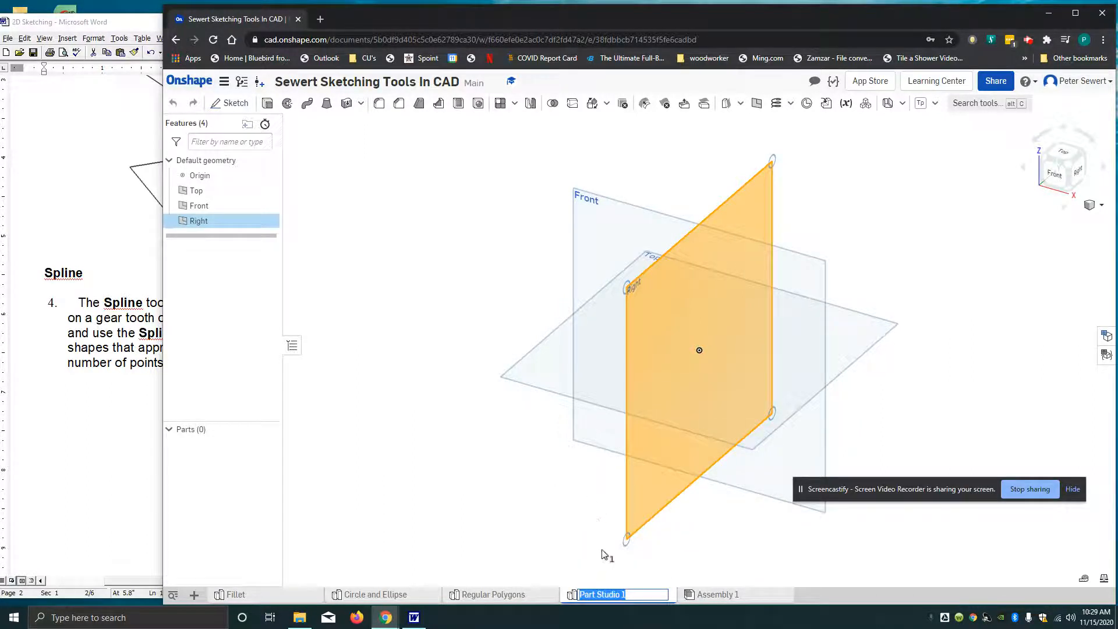
text(Spline)
click(605, 568)
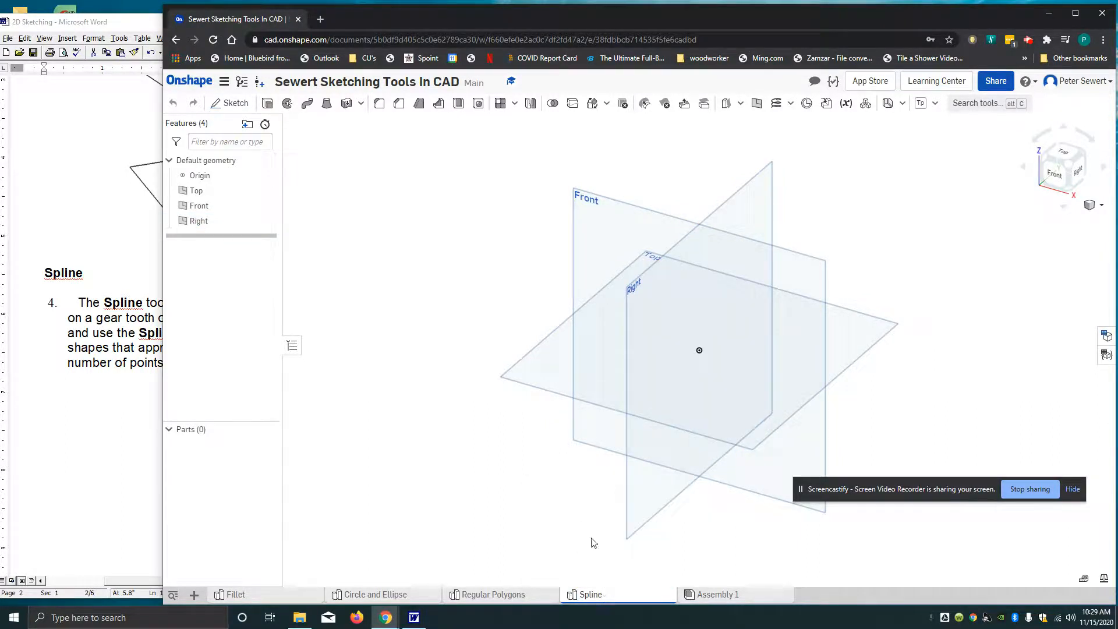